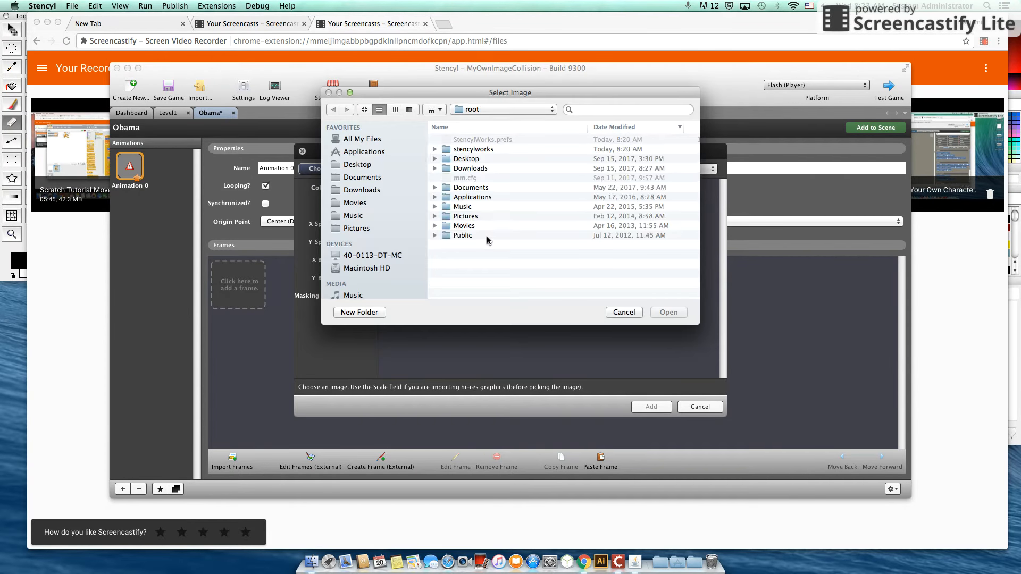
Import obama.jpg from the Desktop as a frame of the Obama actor's animation at 4x scale.
click(360, 167)
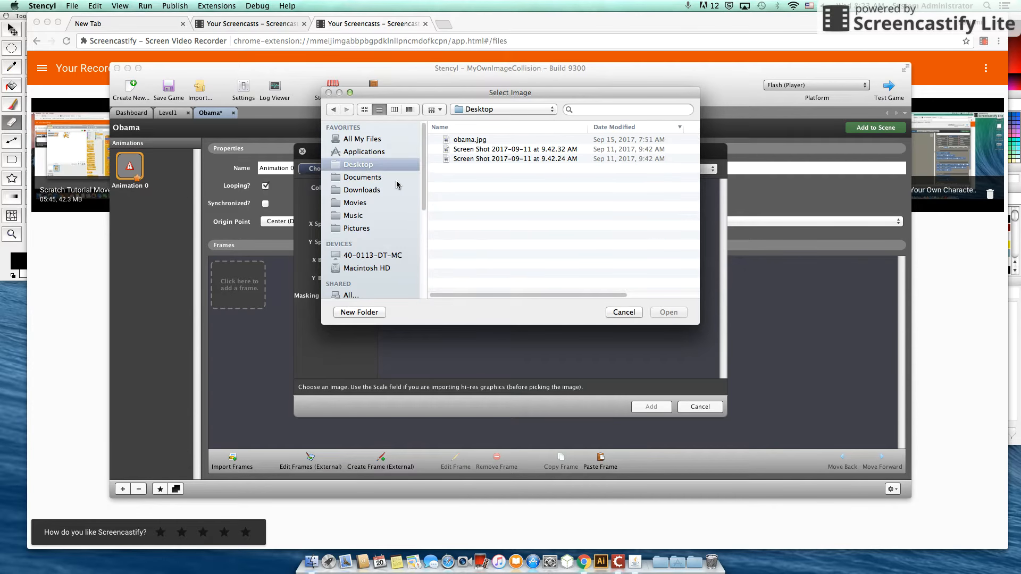
click(481, 140)
click(669, 312)
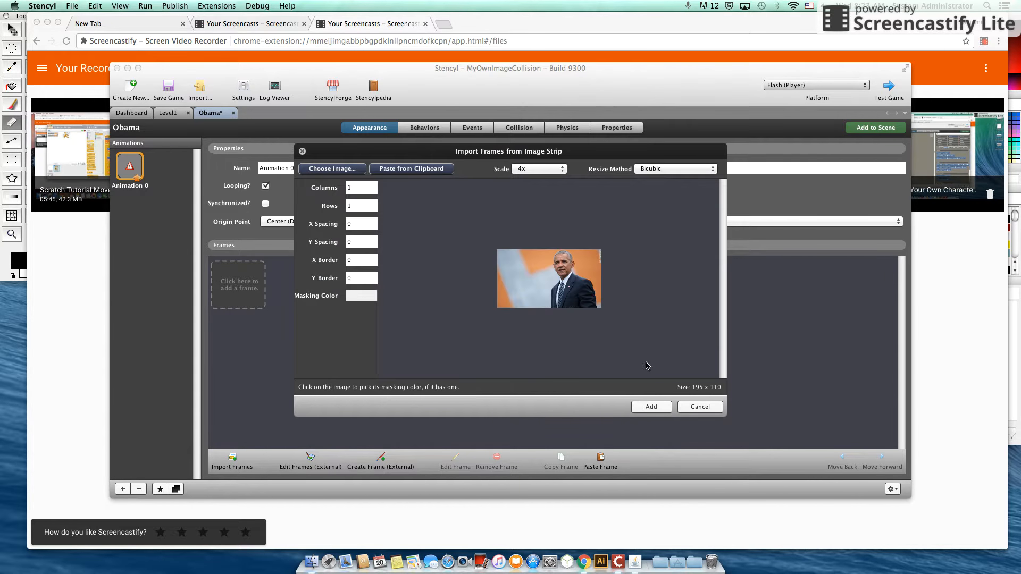
click(651, 407)
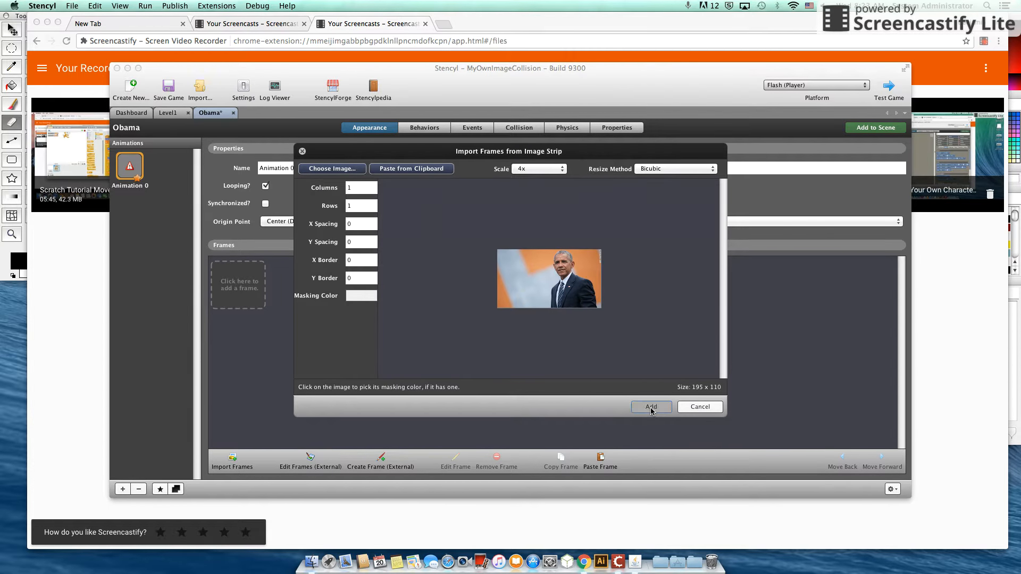
Create another actor type, Obama2, and add an empty animation to it.
click(131, 113)
click(743, 128)
click(487, 175)
text(Obama)
key(Escape)
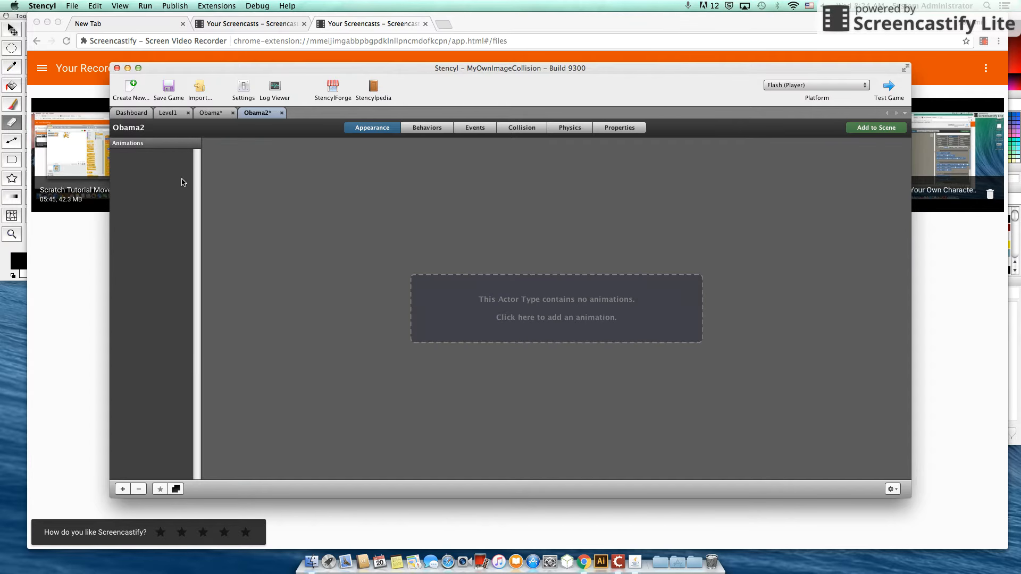
click(569, 304)
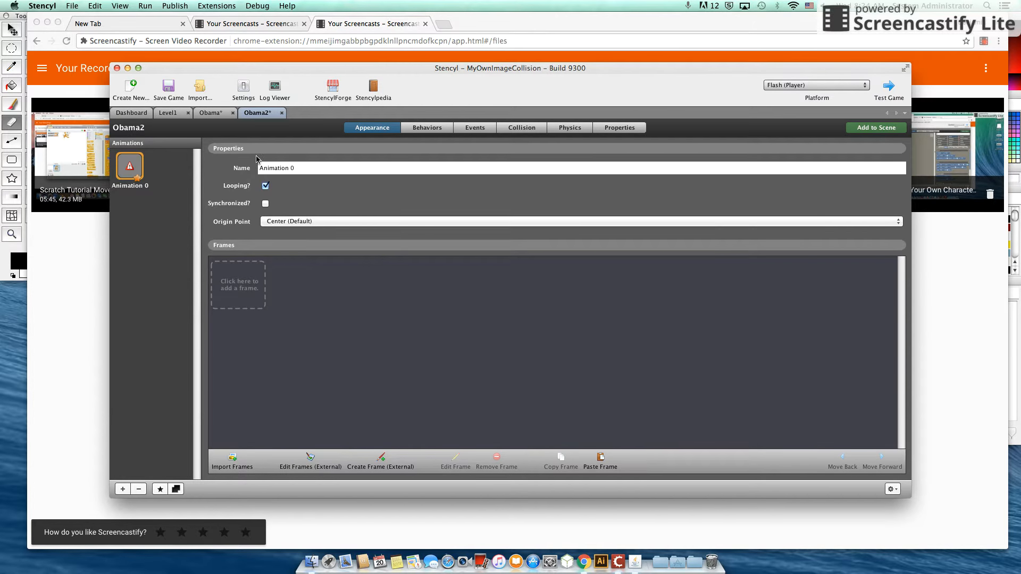
Return to the Obama actor and open its imported frame for image editing in Pencyl.
click(211, 113)
ctrl+scroll(455, 459, up, 5)
click(458, 462)
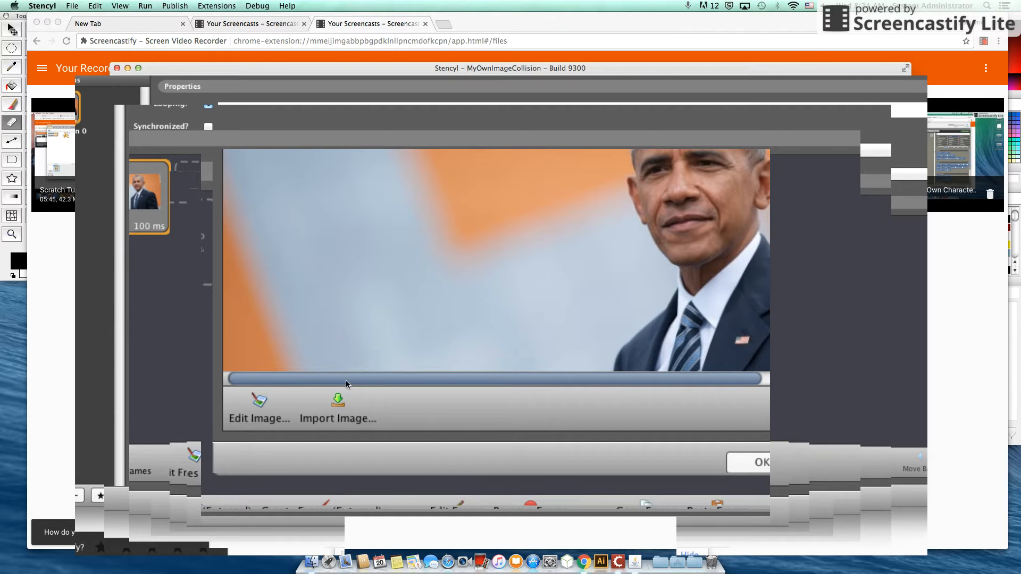
click(259, 406)
ctrl+scroll(259, 409, down, 5)
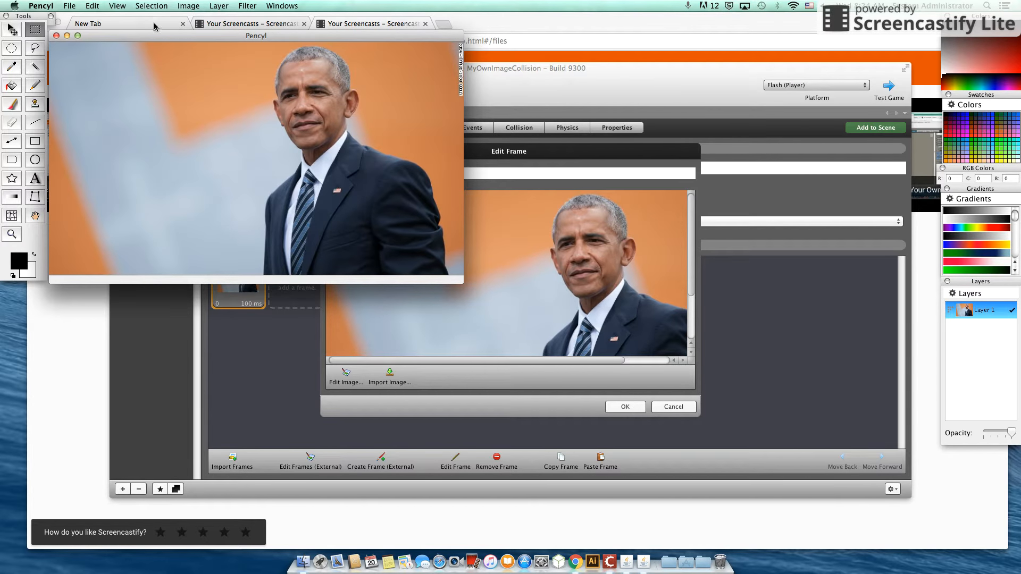
Crop the image to a rectangular selection around the man, cutting away the background beside him.
click(189, 7)
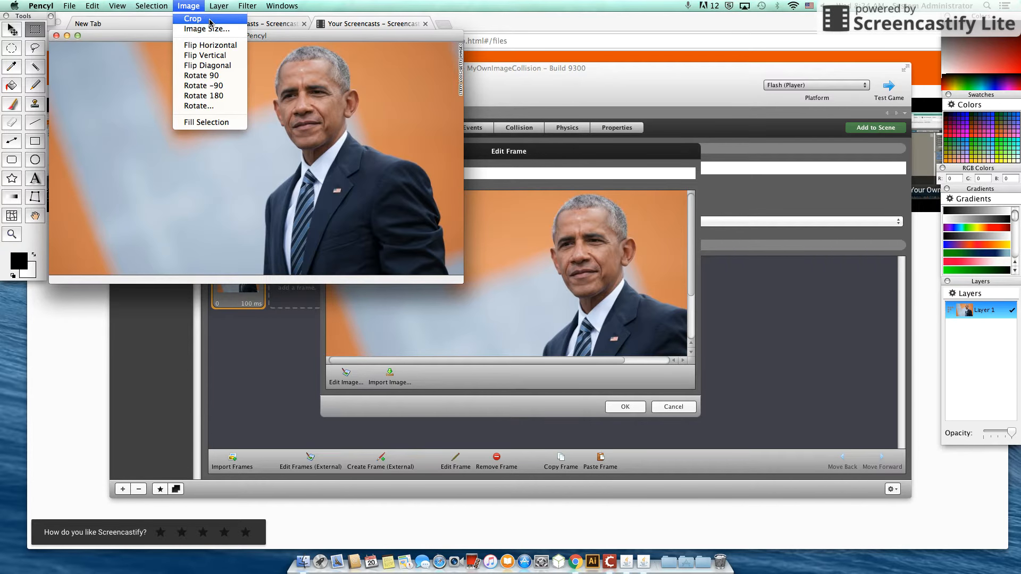
click(210, 20)
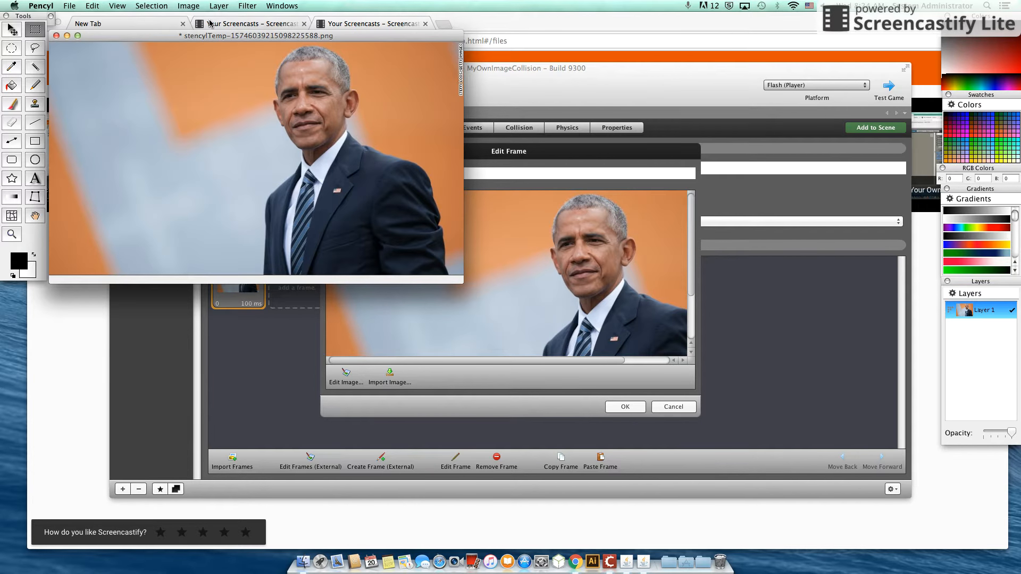
click(35, 30)
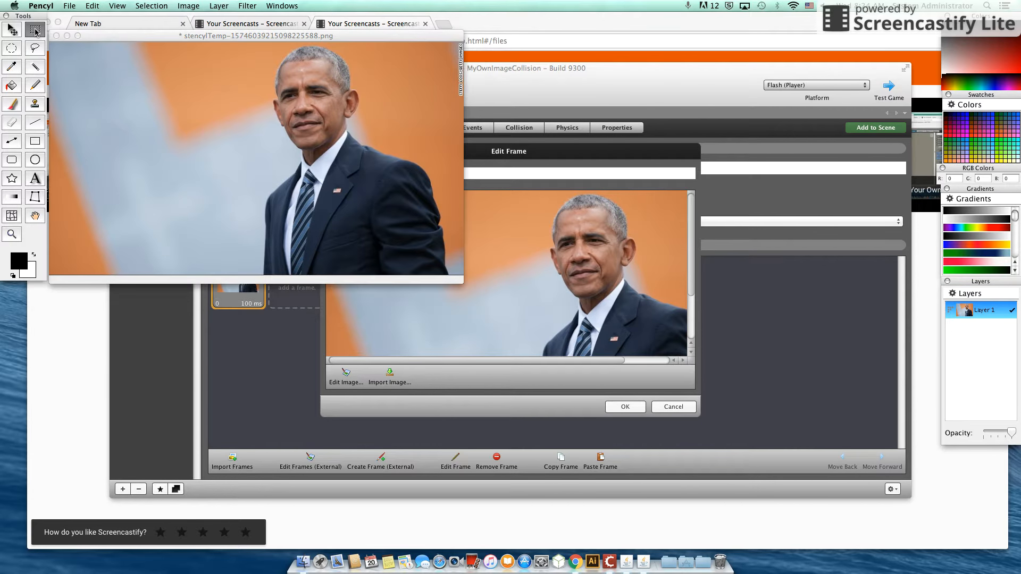
click(187, 5)
mouse_move(170, 4)
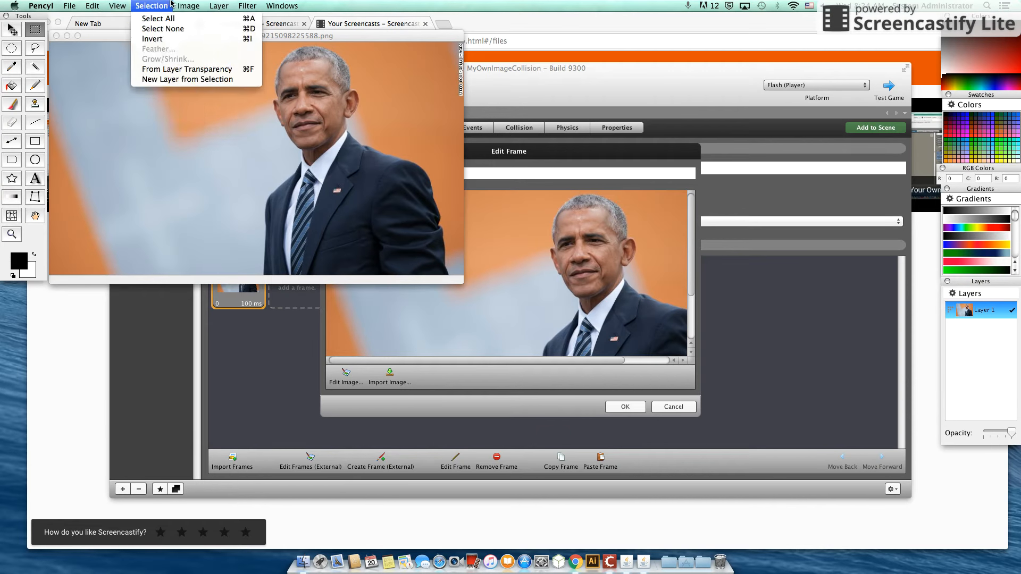
click(397, 42)
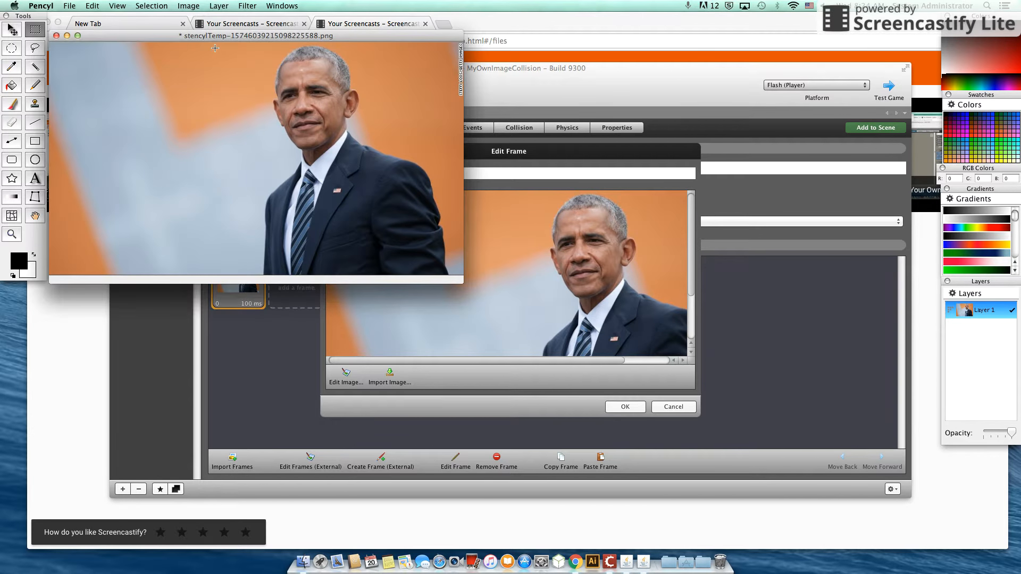
drag(234, 42, 457, 274)
click(189, 6)
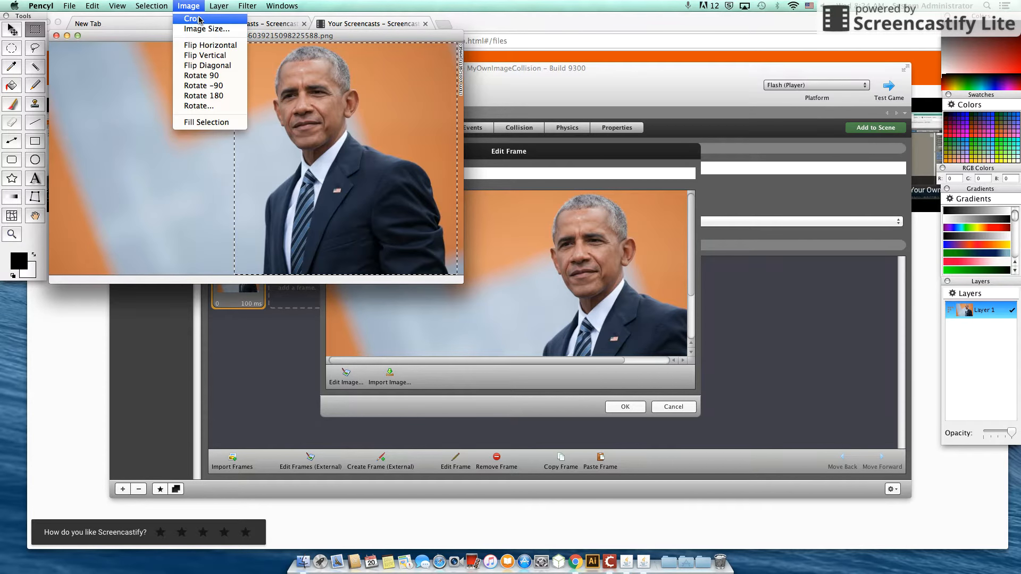
click(199, 19)
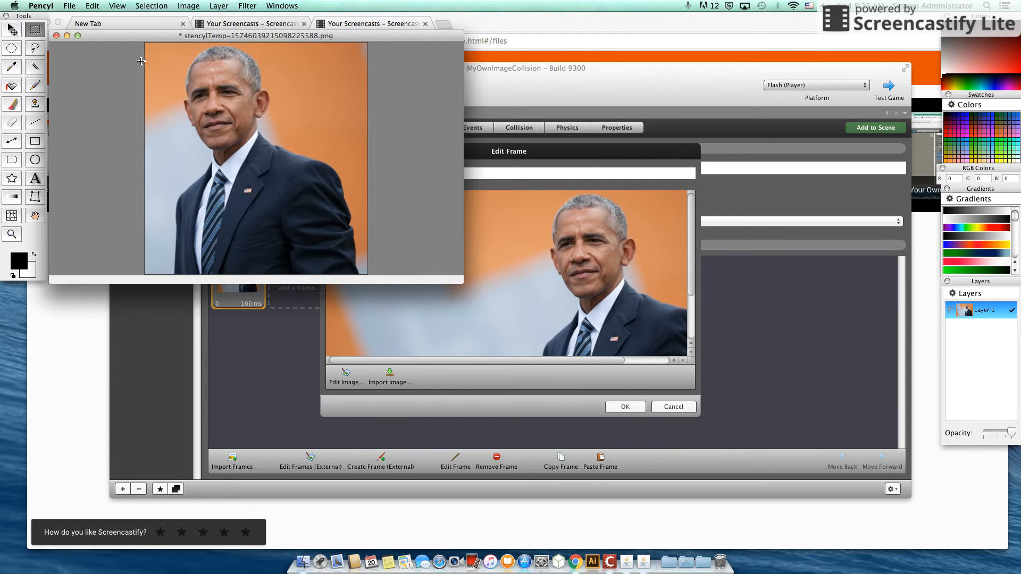
Open the image's resize settings, turn off Keep aspect ratio, and try widths of 100 and 400.
click(189, 5)
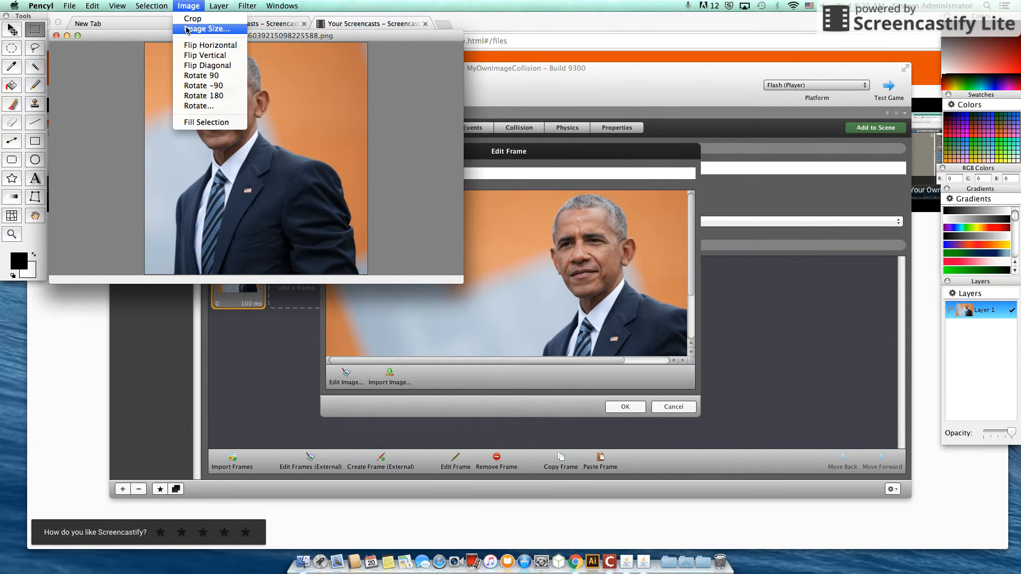
click(218, 33)
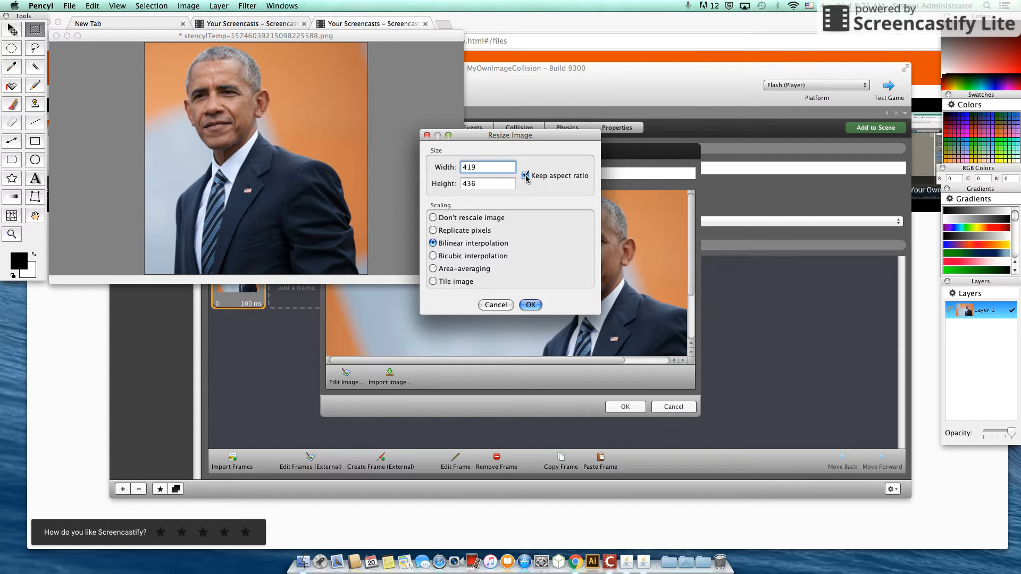
click(525, 176)
click(526, 177)
click(526, 177)
click(526, 176)
drag(497, 167, 419, 168)
text(100)
drag(490, 168, 461, 168)
text(400)
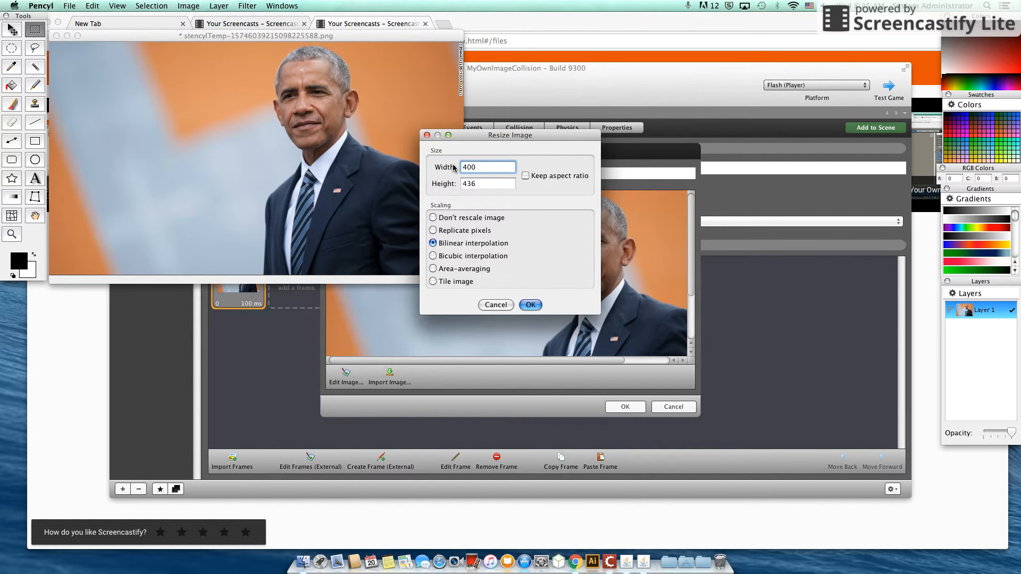
Try resizing the image to a width of 100 with Keep aspect ratio on, and undo the resize.
click(527, 177)
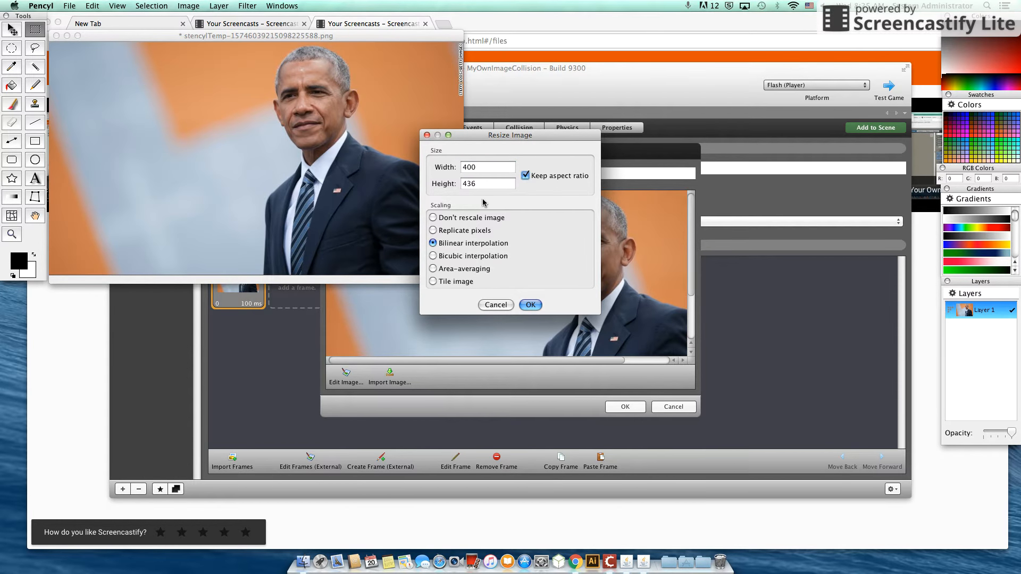
click(475, 168)
key(Left)
key(Left)
key(BackSpace)
text(1)
click(530, 304)
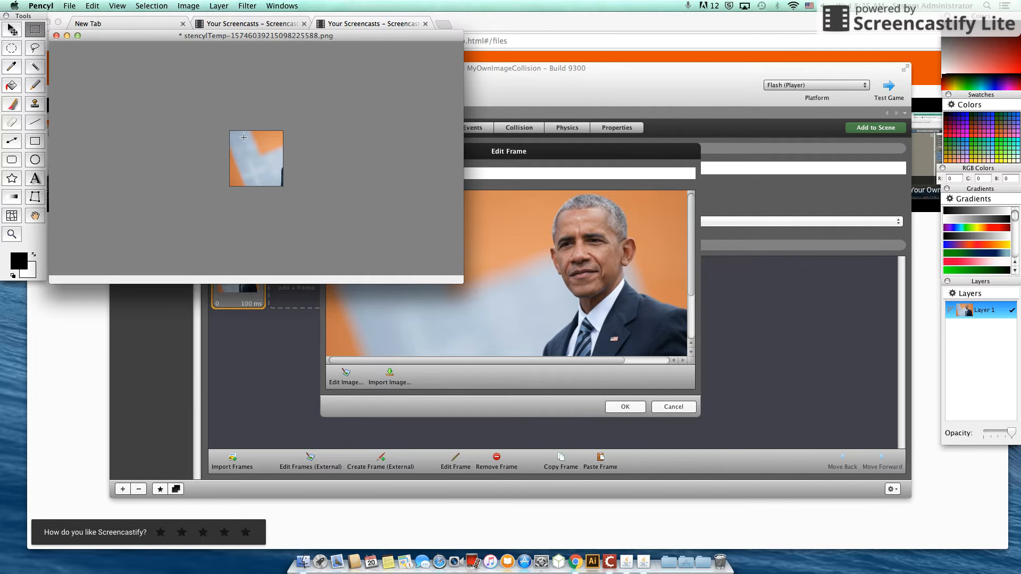
key(super+z)
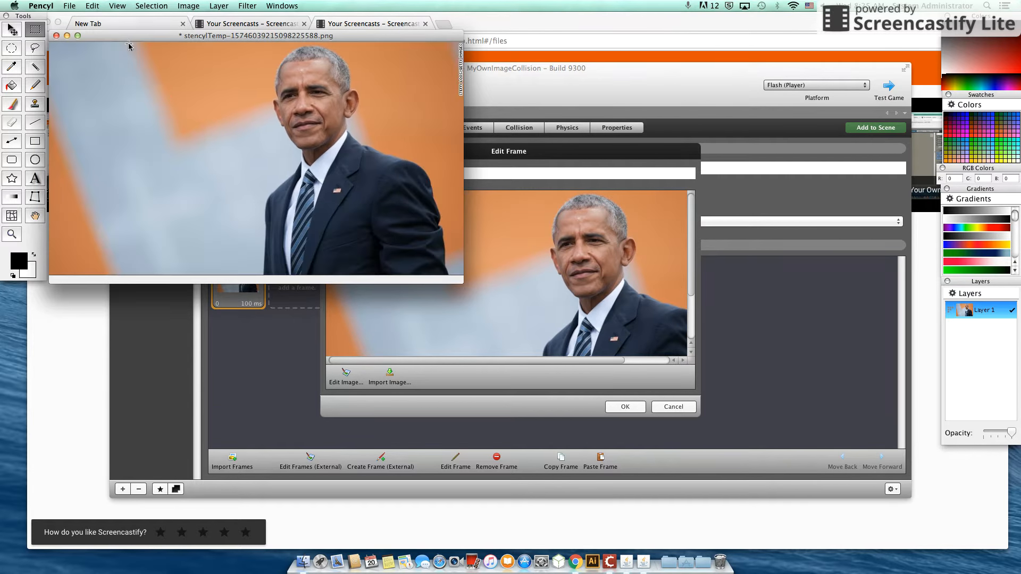
Resize the full image to a width of 200 with Keep aspect ratio on.
click(191, 6)
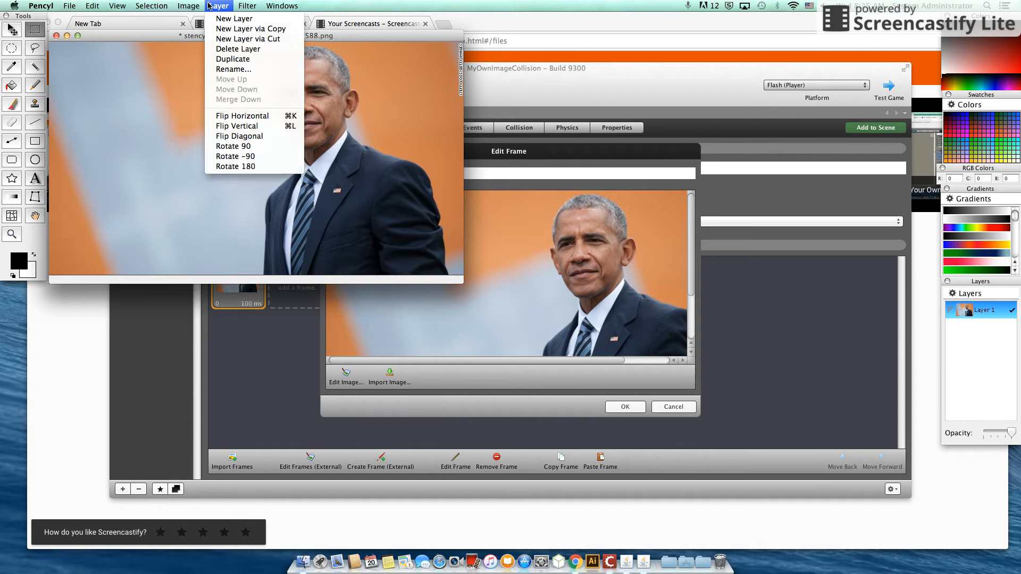
click(205, 29)
click(470, 166)
double_click(467, 168)
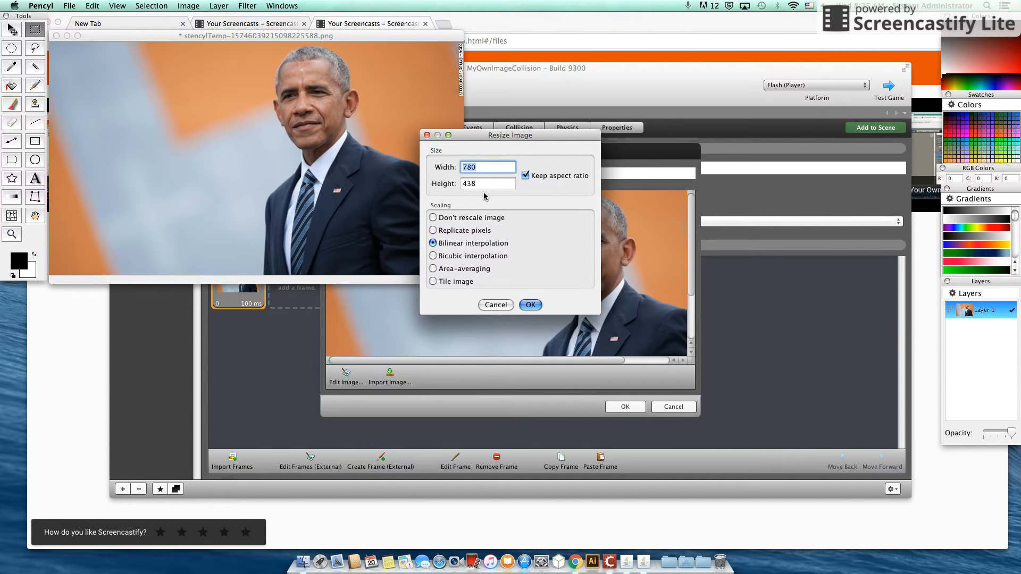
text(200)
click(530, 306)
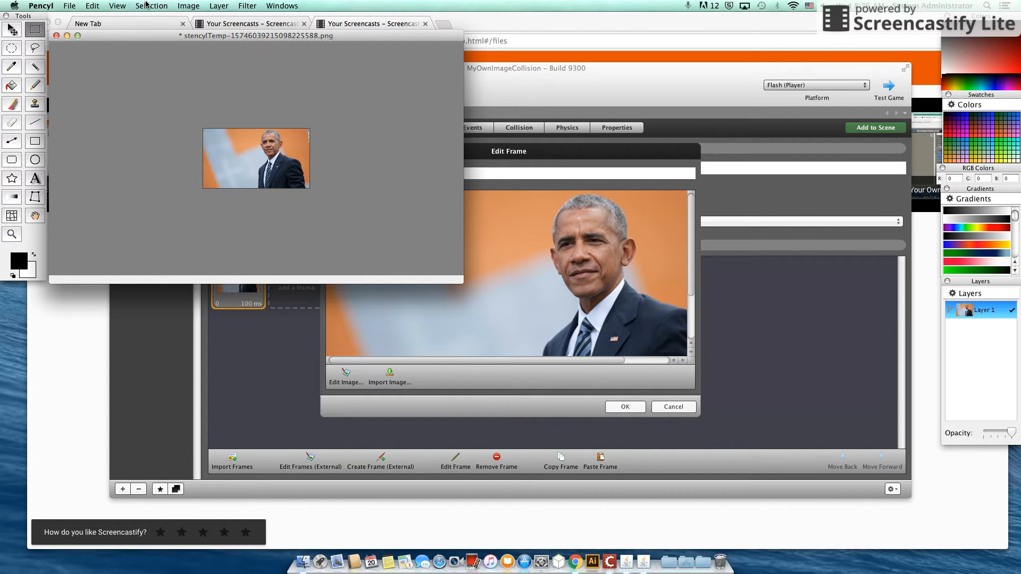
Try selecting the orange background beside the man's head with the magic wand at tolerance 0.
click(117, 6)
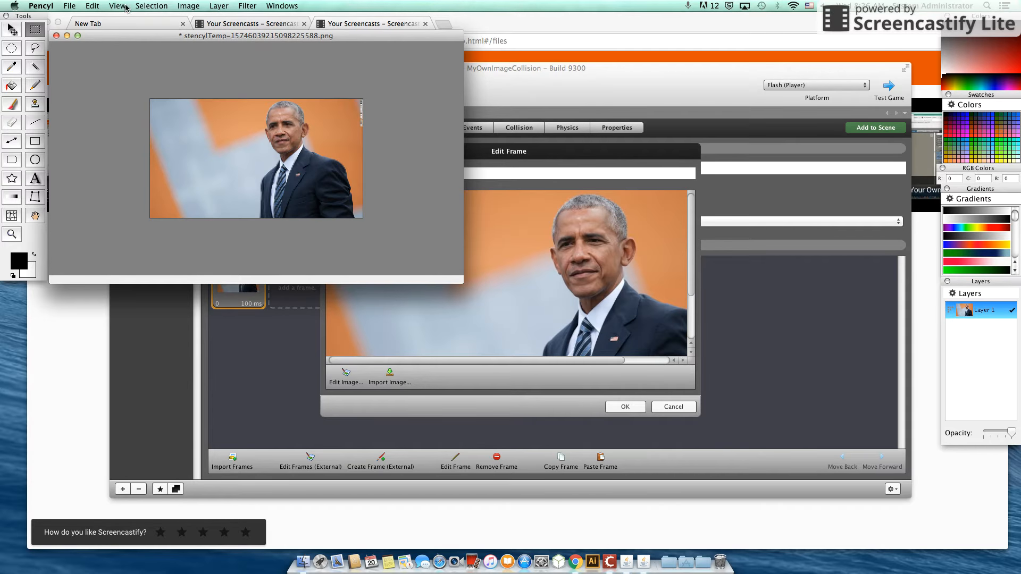
click(117, 6)
click(127, 19)
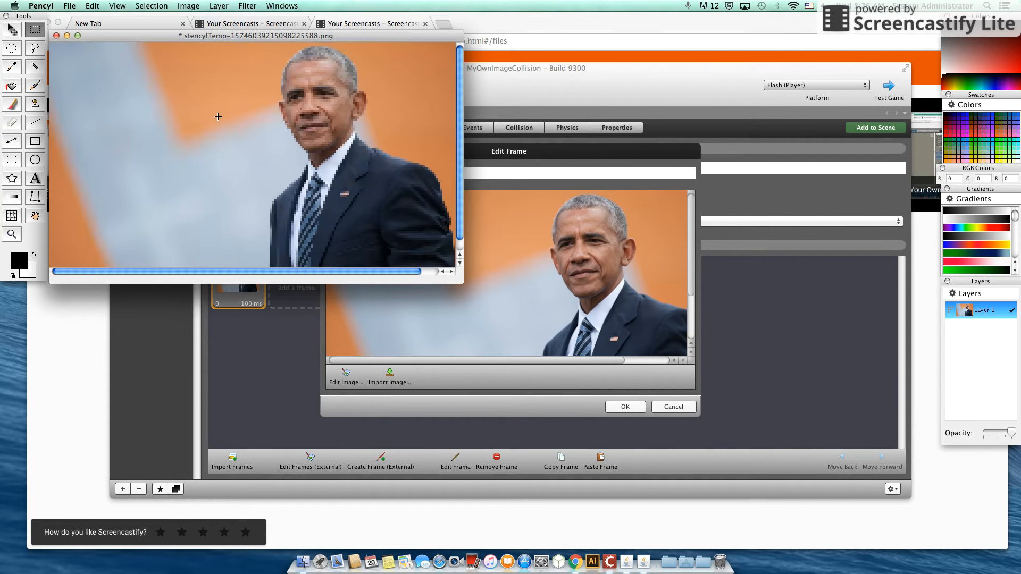
click(118, 6)
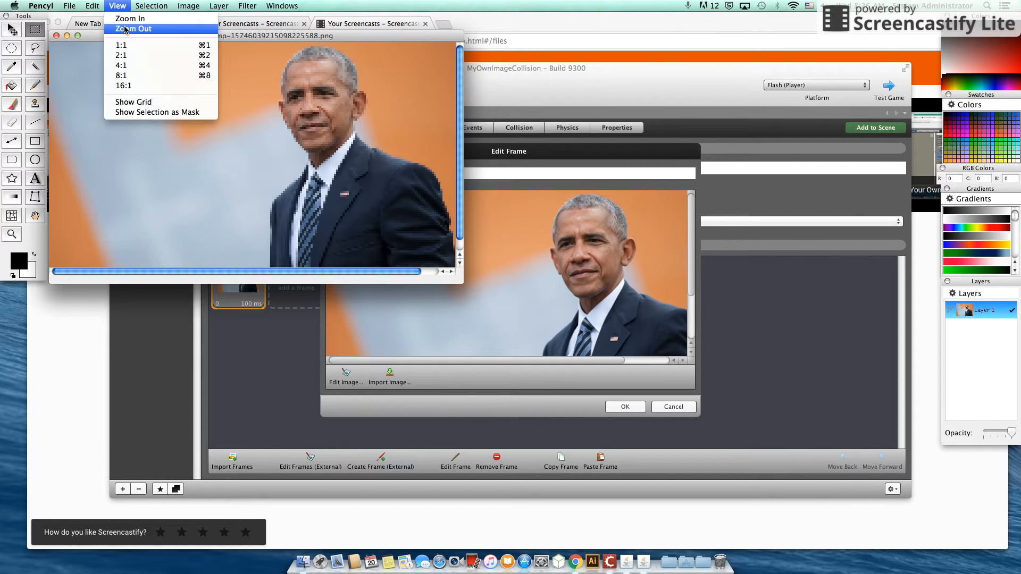
click(128, 30)
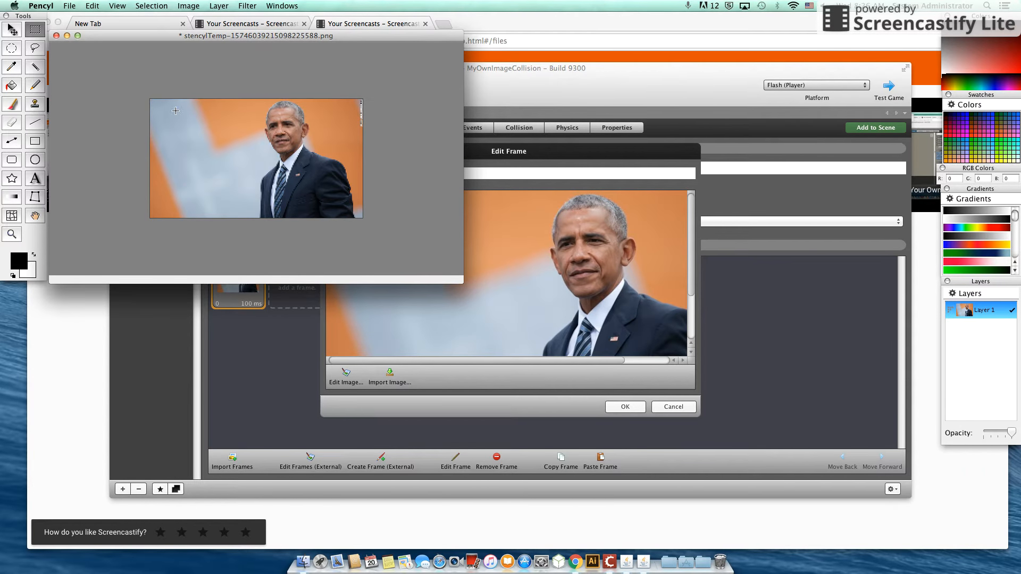
click(39, 69)
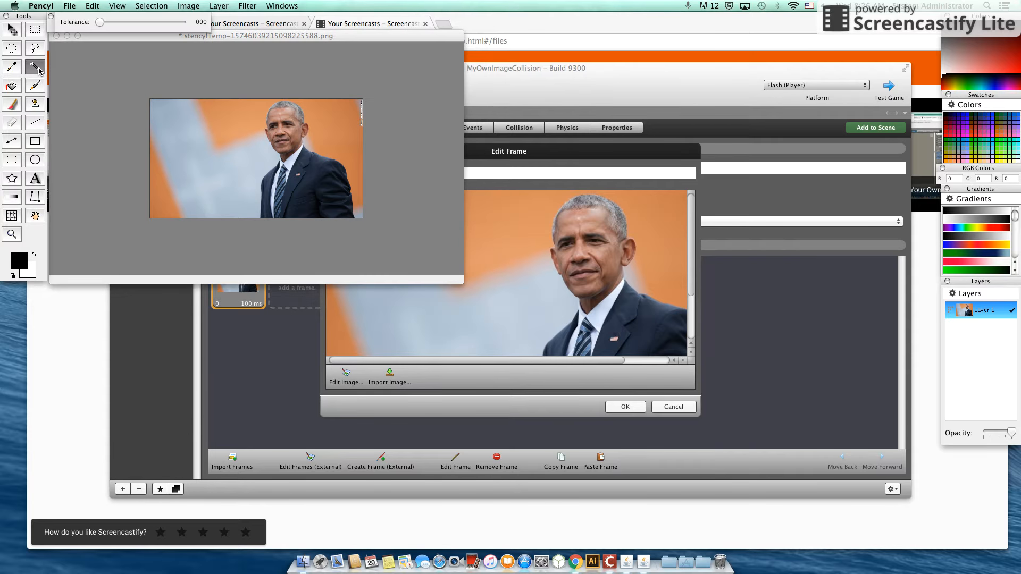
click(244, 123)
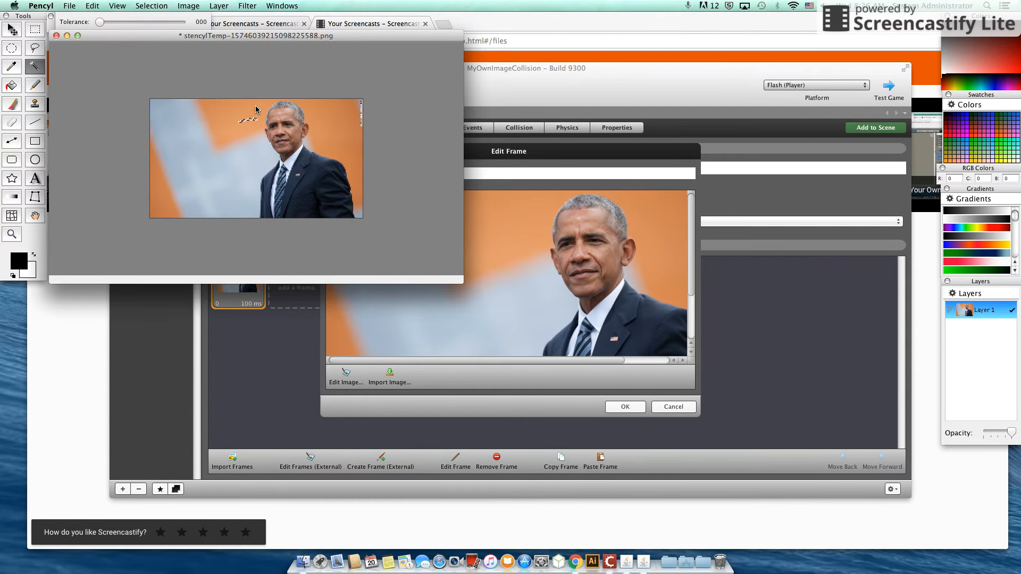
Set the magic wand tolerance to 9 and select the orange background beside the man's head.
drag(100, 22, 123, 22)
click(109, 22)
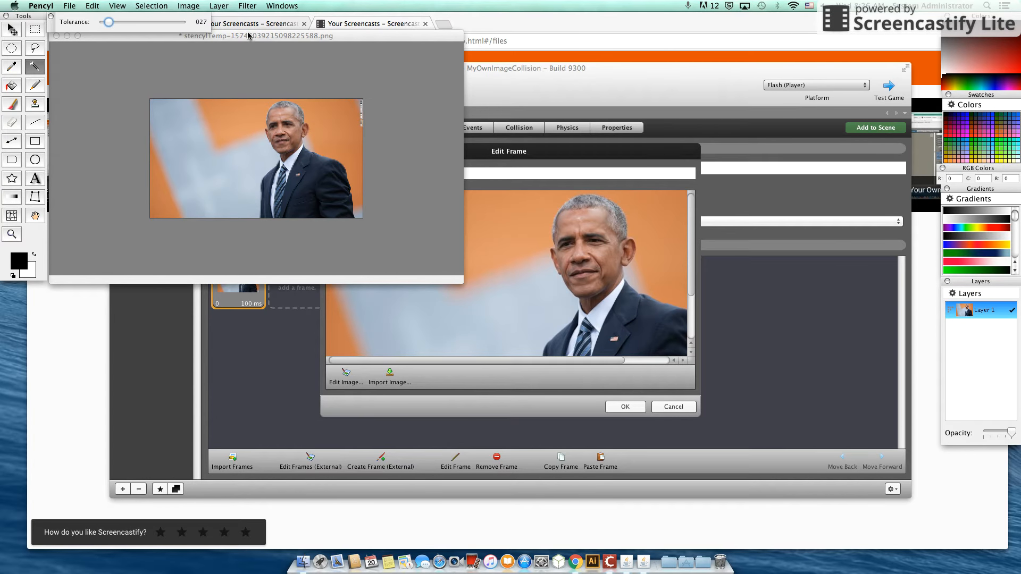
click(149, 5)
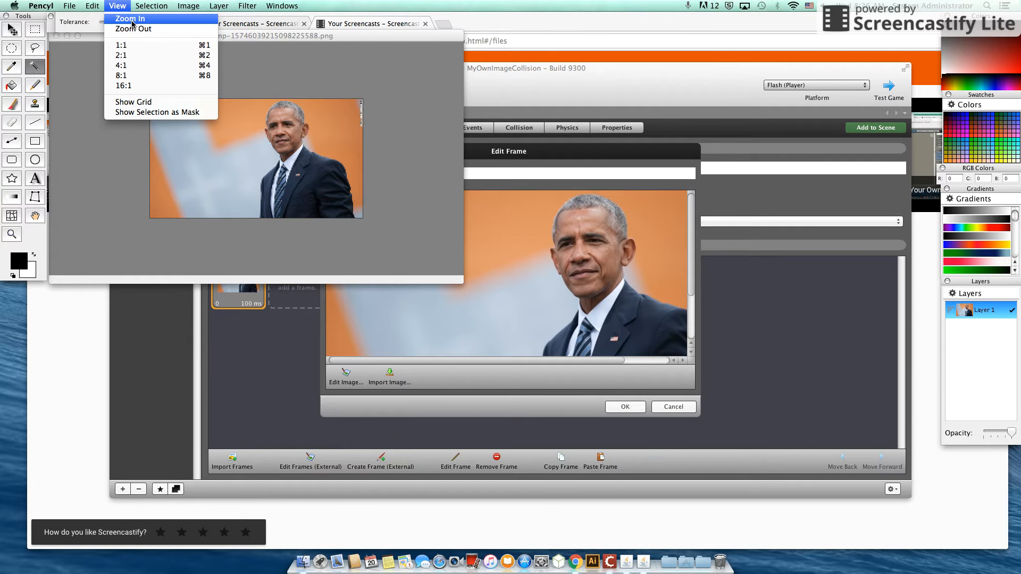
click(128, 18)
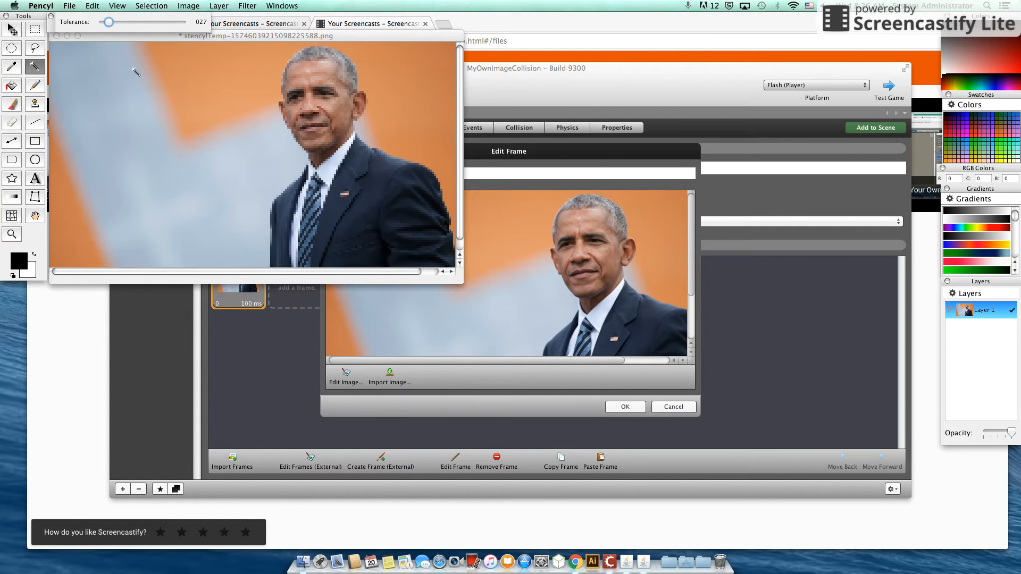
drag(109, 21, 101, 23)
click(216, 70)
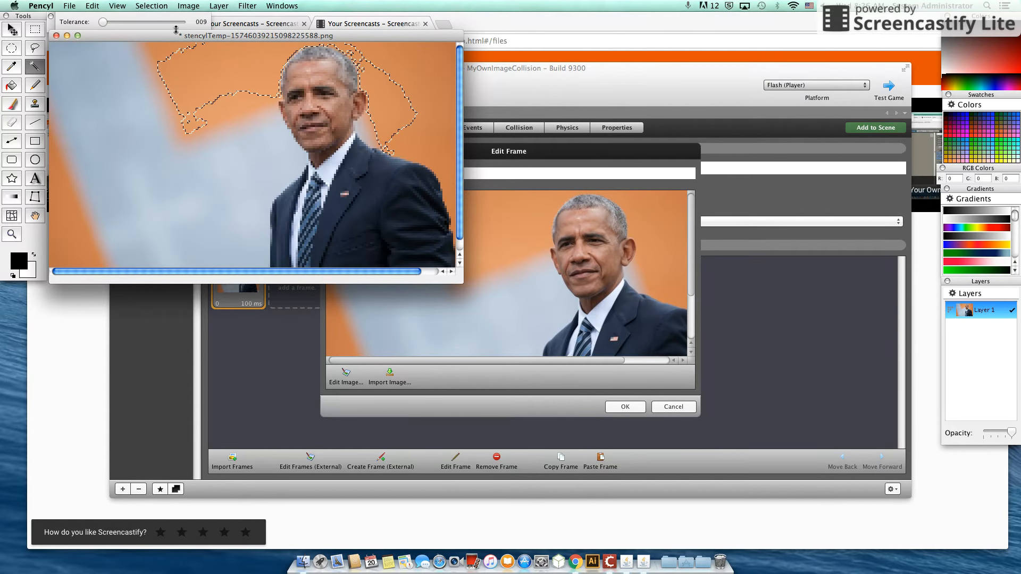
Set the magic wand tolerance to 19 and reselect the orange background around the man's head.
drag(102, 22, 106, 22)
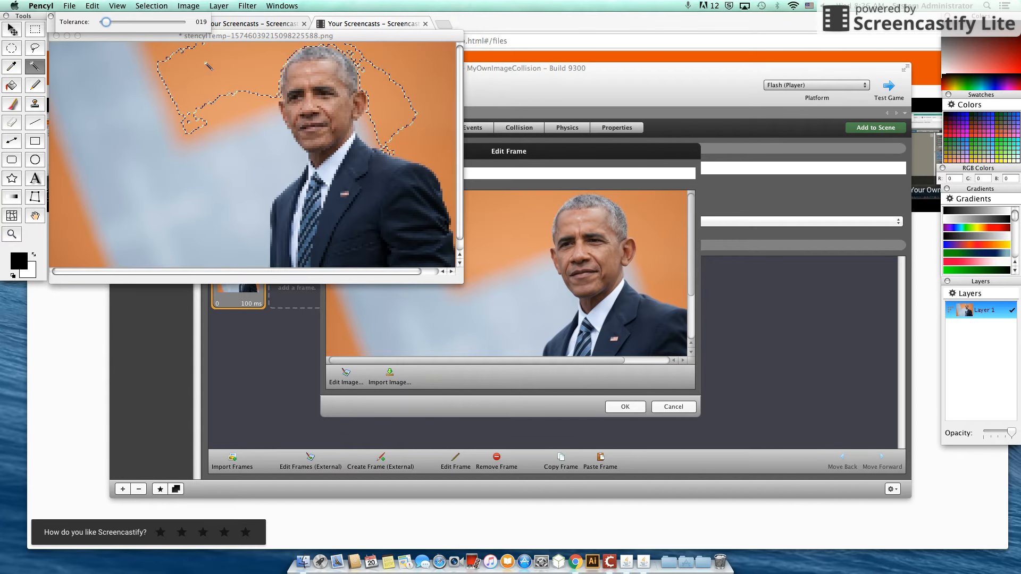
click(238, 68)
click(238, 68)
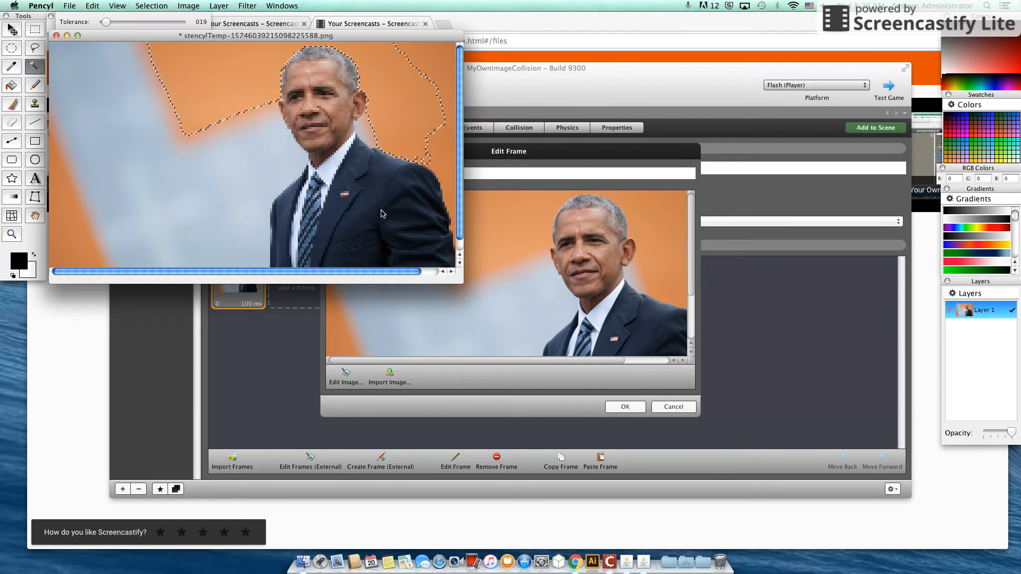
Enlarge the image window, then delete the selected orange background around the man's head and the leftover patch beside his neck.
drag(464, 285, 583, 380)
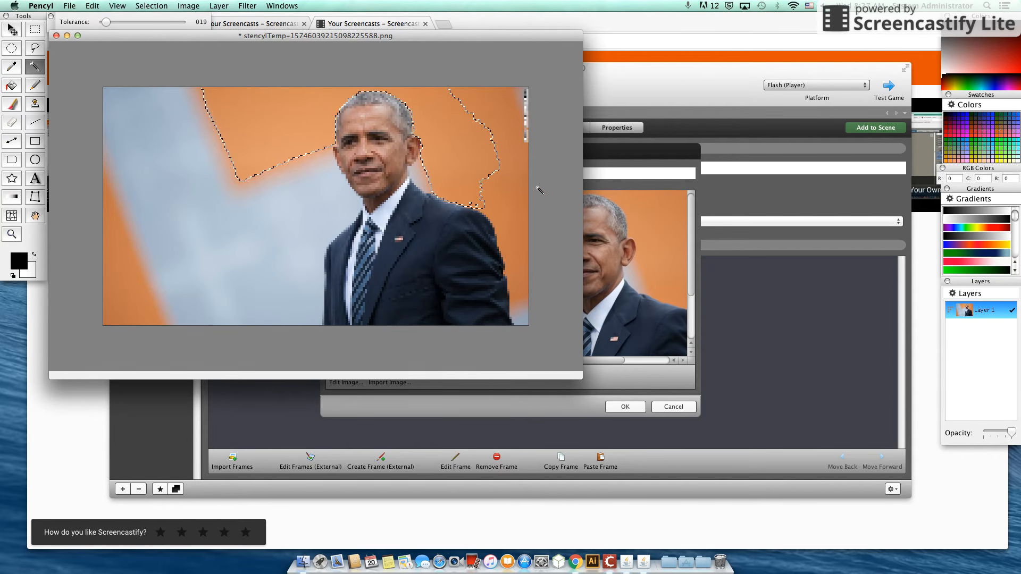
key(Delete)
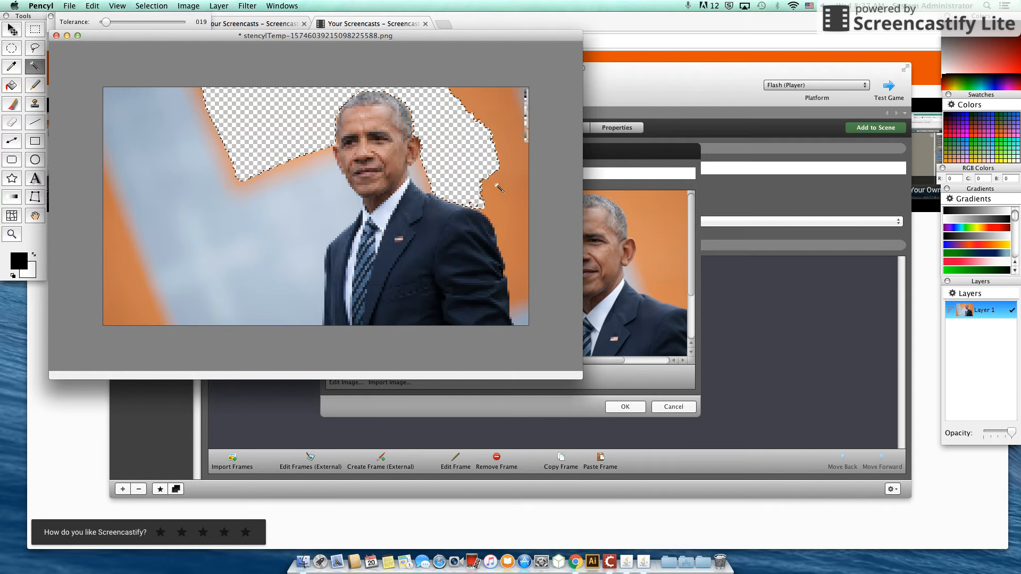
click(424, 180)
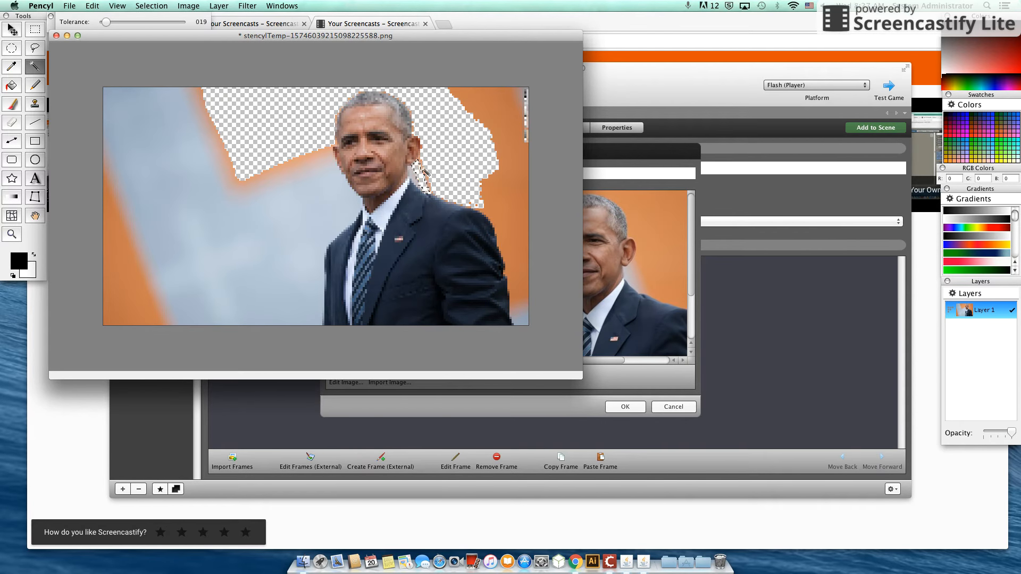
key(Delete)
Set the magic wand tolerance to 16, then select and delete the grey-blue background beside the man's chest.
click(329, 194)
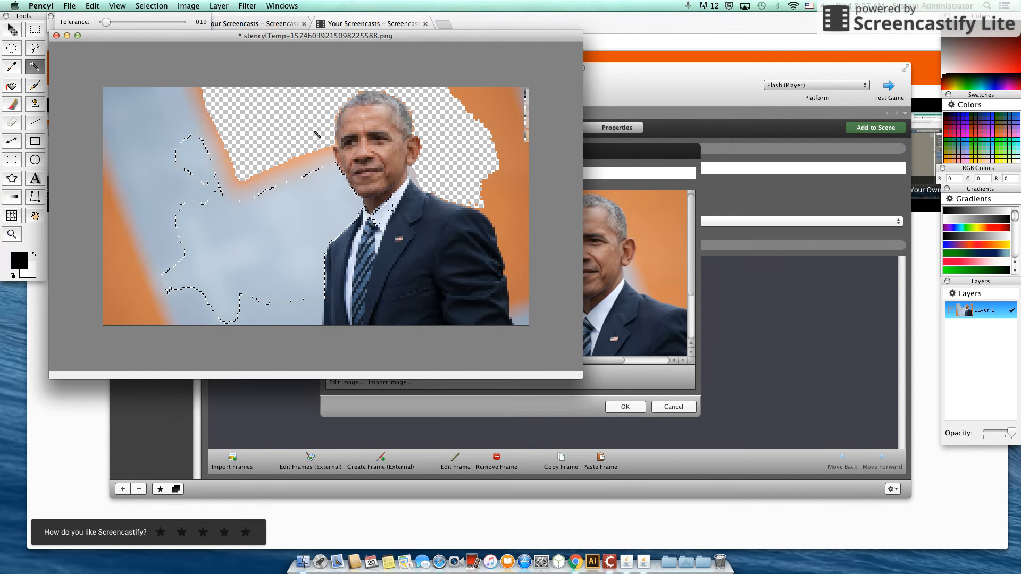
drag(107, 23, 105, 25)
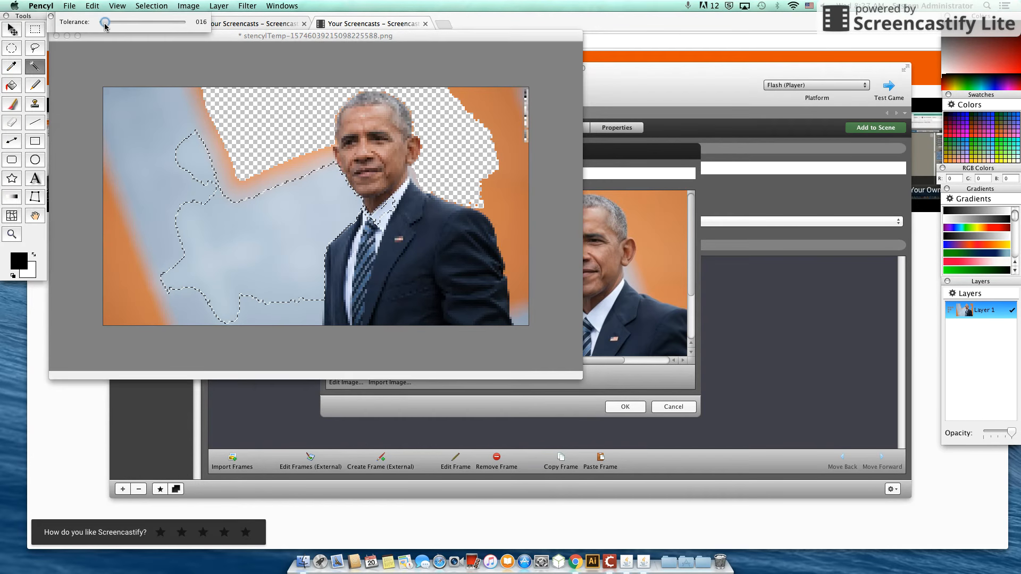
click(277, 202)
click(276, 202)
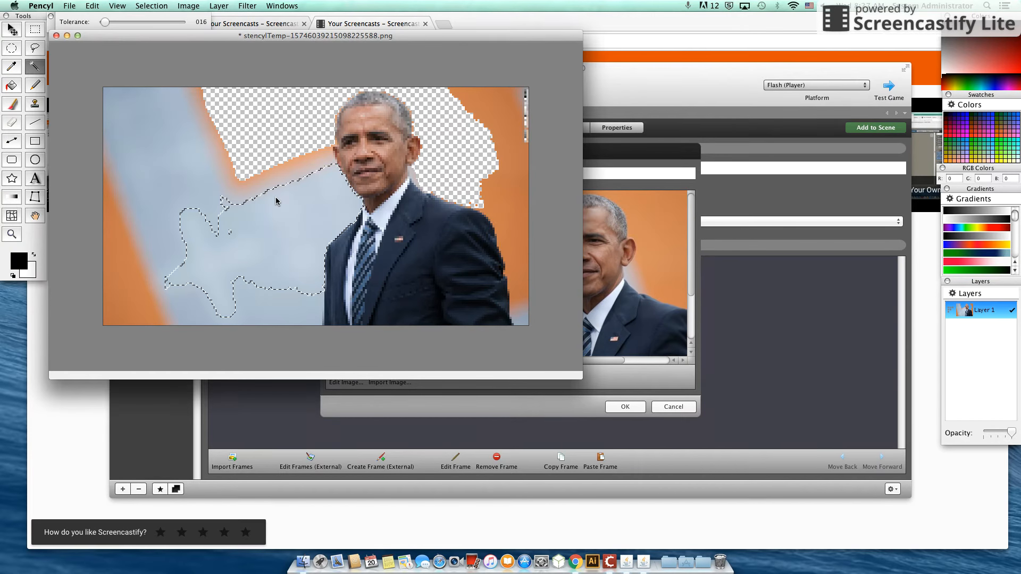
key(Delete)
Select and delete the leftover strips along the edge between the removed orange and grey-blue areas.
click(301, 166)
key(Delete)
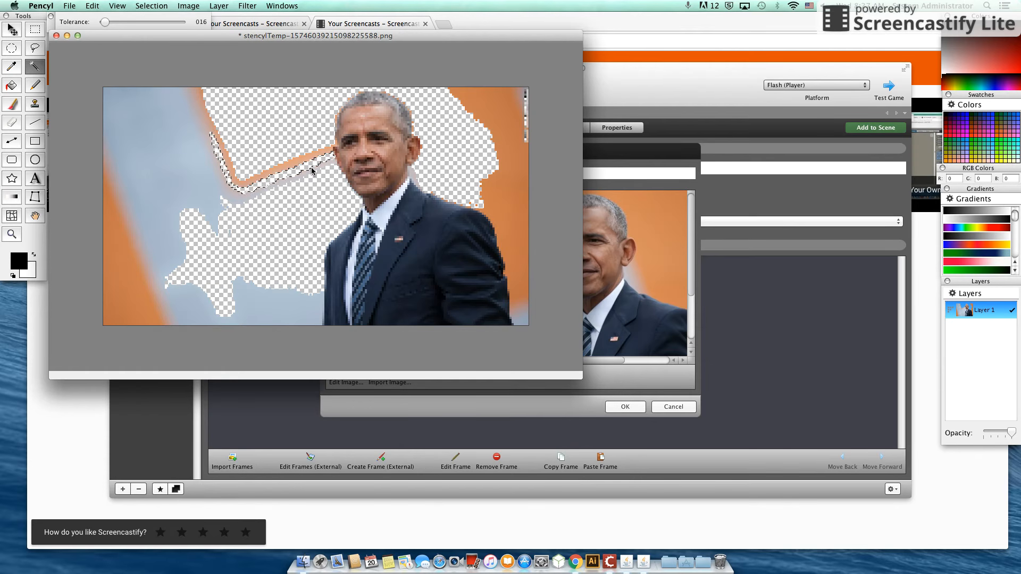
click(313, 159)
click(312, 173)
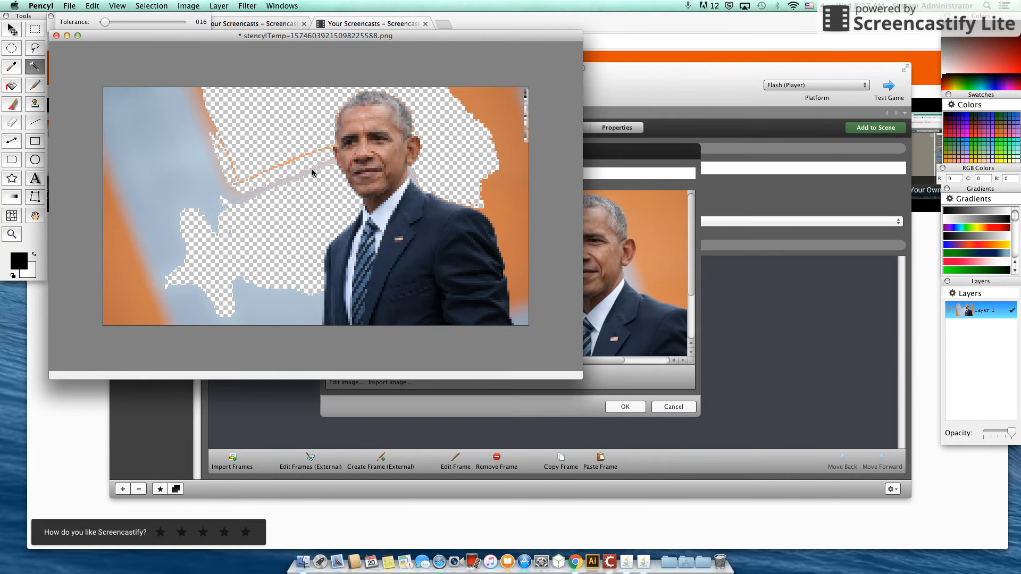
key(Delete)
Set the magic wand tolerance to 22, then select and delete the rest of the grey-blue background.
drag(105, 22, 107, 22)
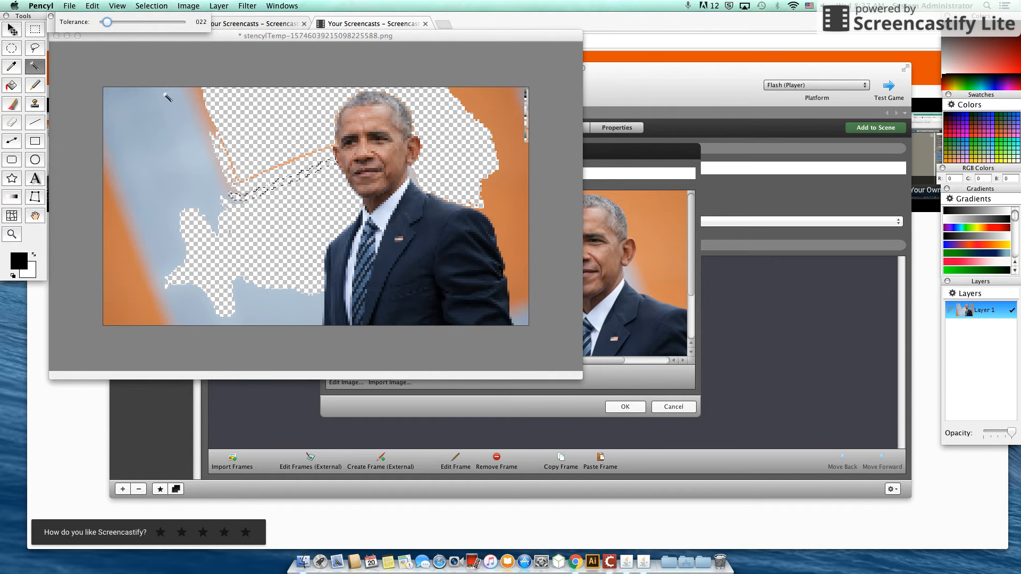
click(302, 312)
click(303, 313)
key(Delete)
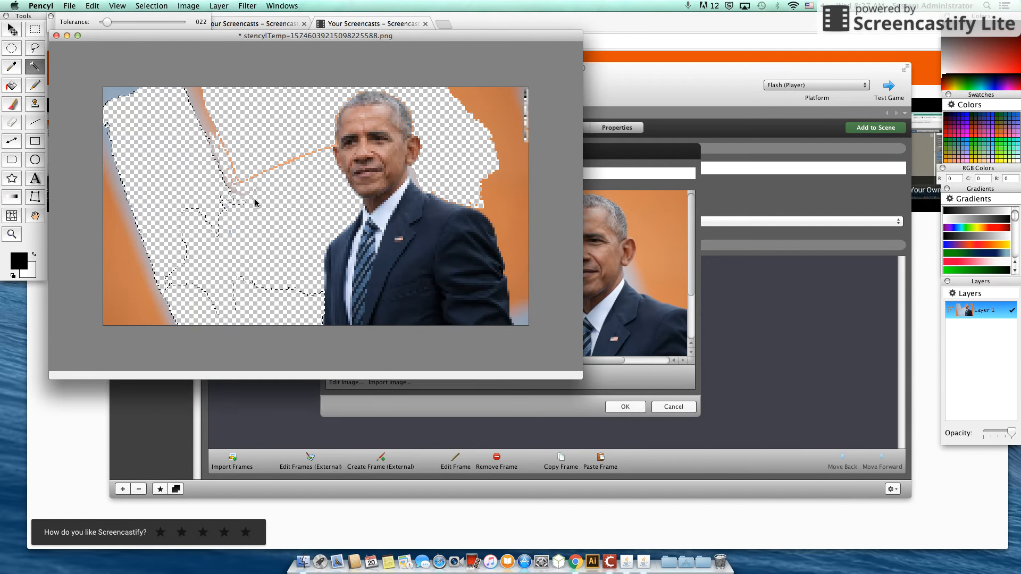
Select and delete the orange background between the man's shoulder and the image's right edge, then clear the selection.
click(515, 179)
key(Delete)
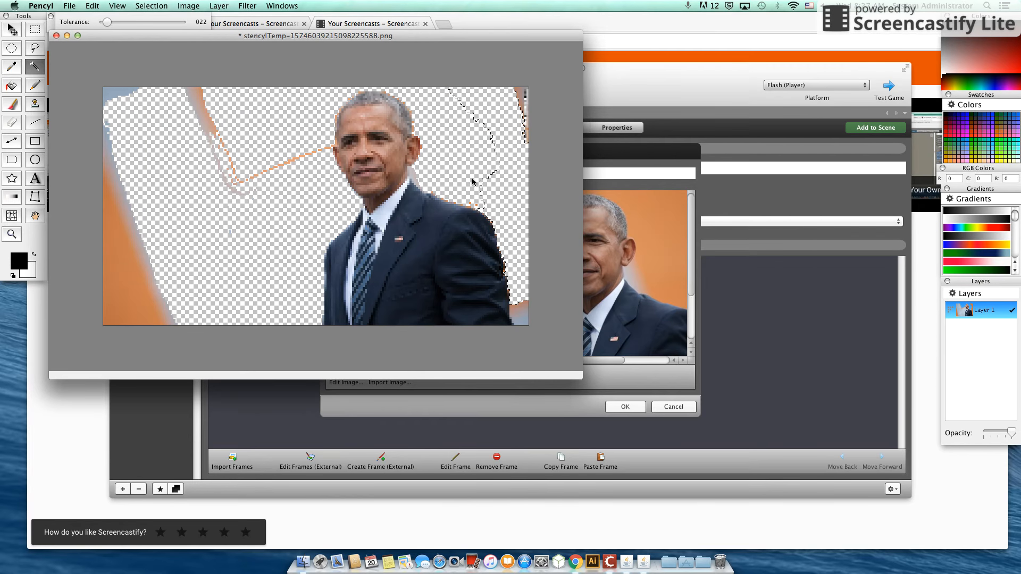
click(413, 178)
key(Delete)
click(12, 31)
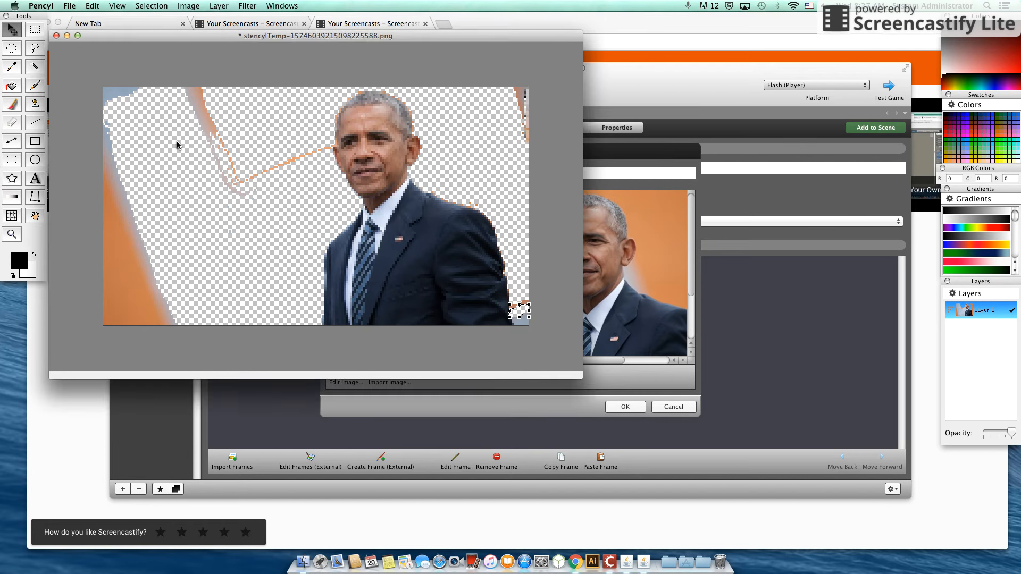
click(35, 29)
click(214, 174)
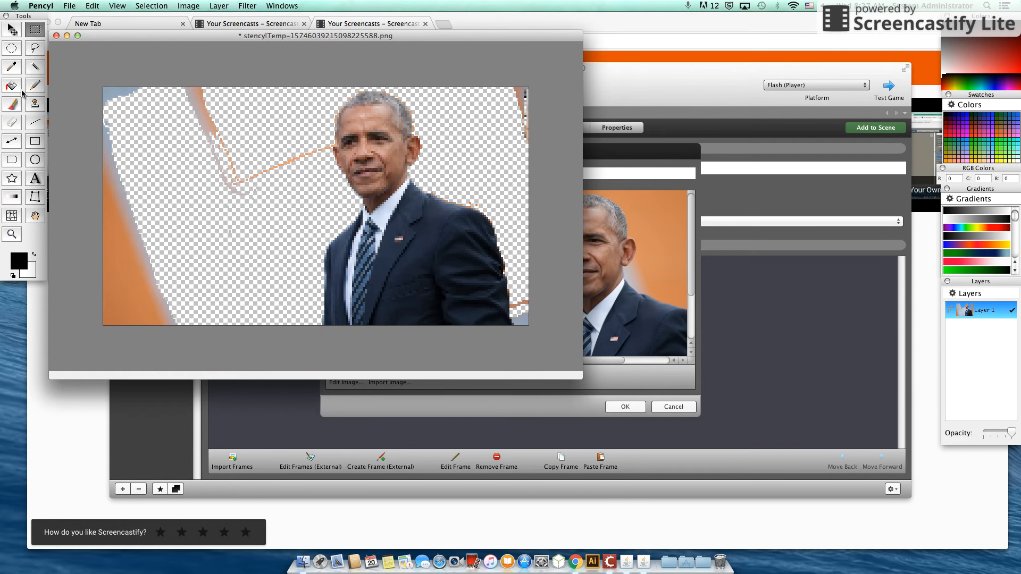
Erase the blue and orange remnants left of the man with an enlarged eraser, undoing the stroke that cuts into his face.
click(11, 122)
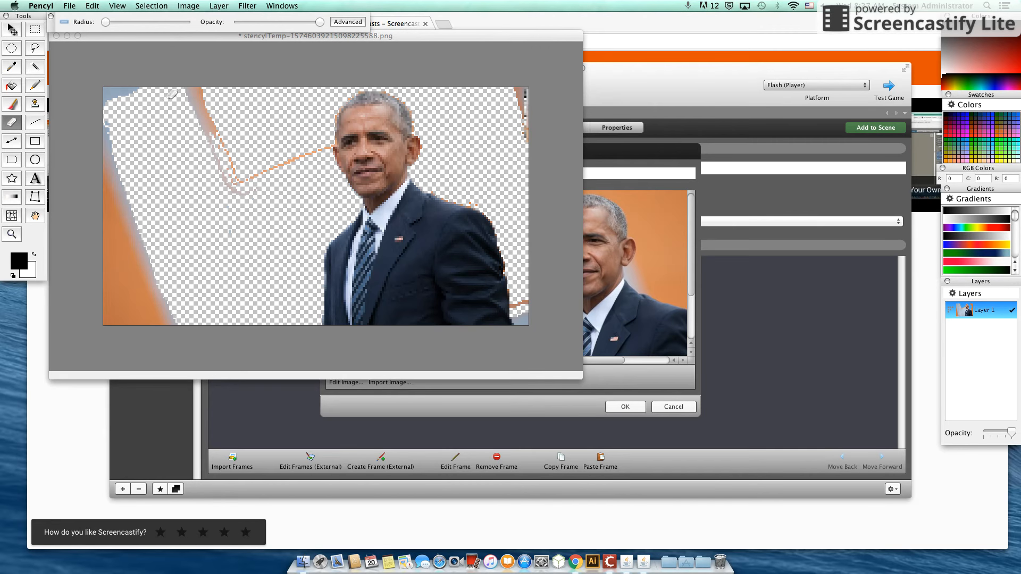
click(106, 114)
drag(108, 193, 125, 231)
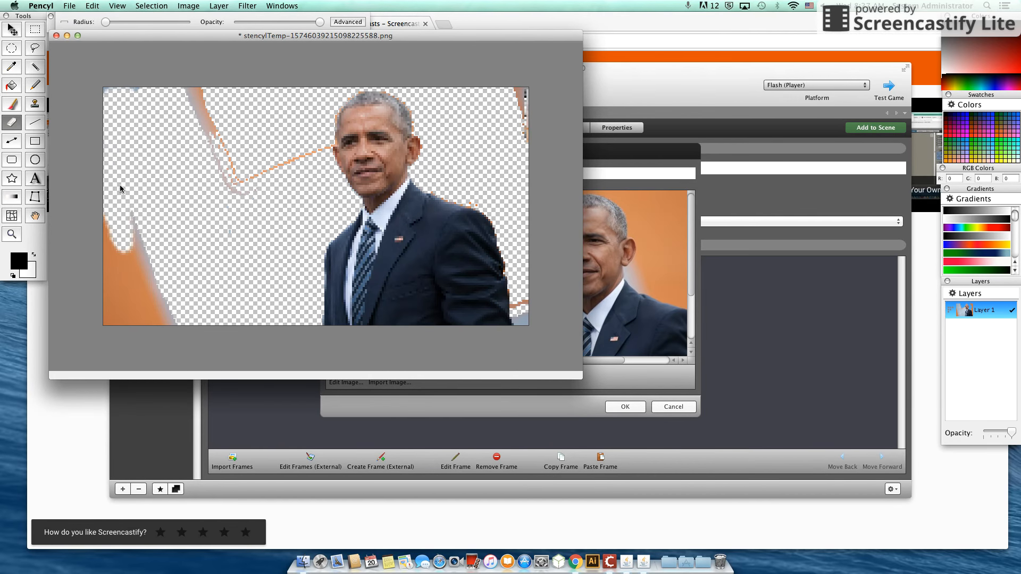
drag(108, 21, 131, 22)
mouse_move(150, 239)
mouse_down()
mouse_move(131, 264)
mouse_move(139, 169)
mouse_up()
drag(128, 22, 121, 21)
drag(252, 161, 237, 140)
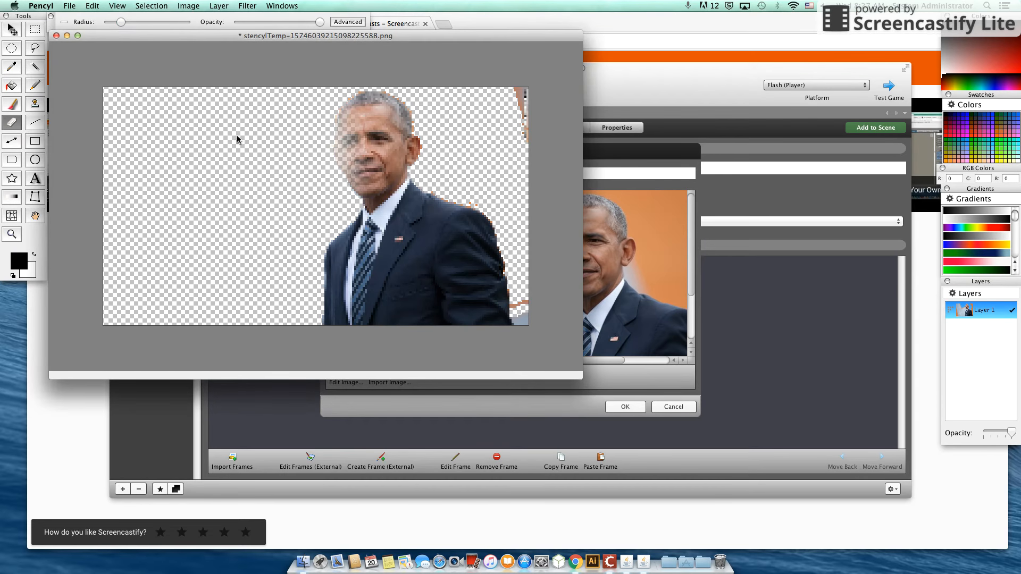
key(super+z)
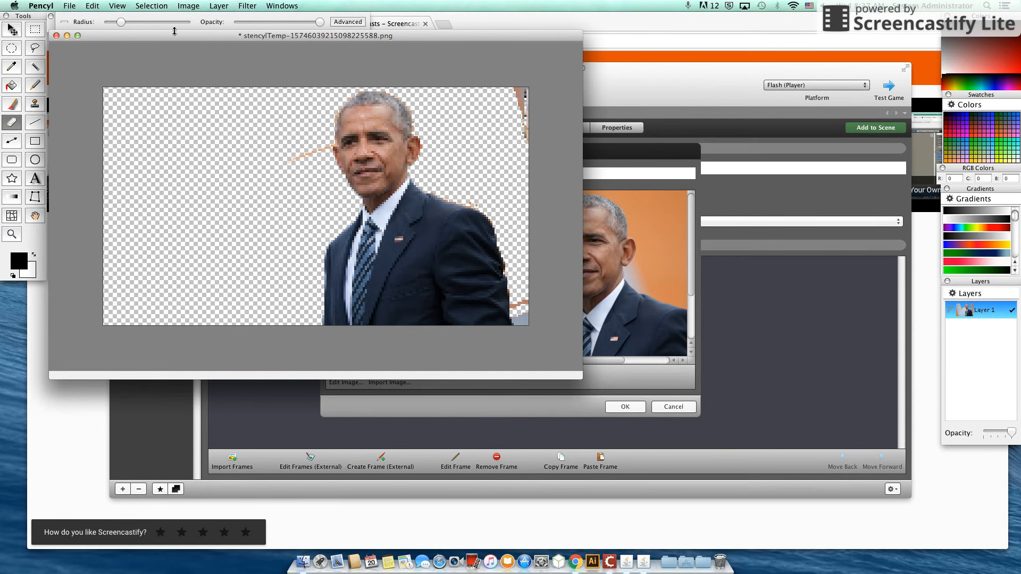
Reduce the eraser radius and erase the orange line beside the face and the remnants in the image's upper-right corner.
click(120, 23)
drag(119, 23, 111, 22)
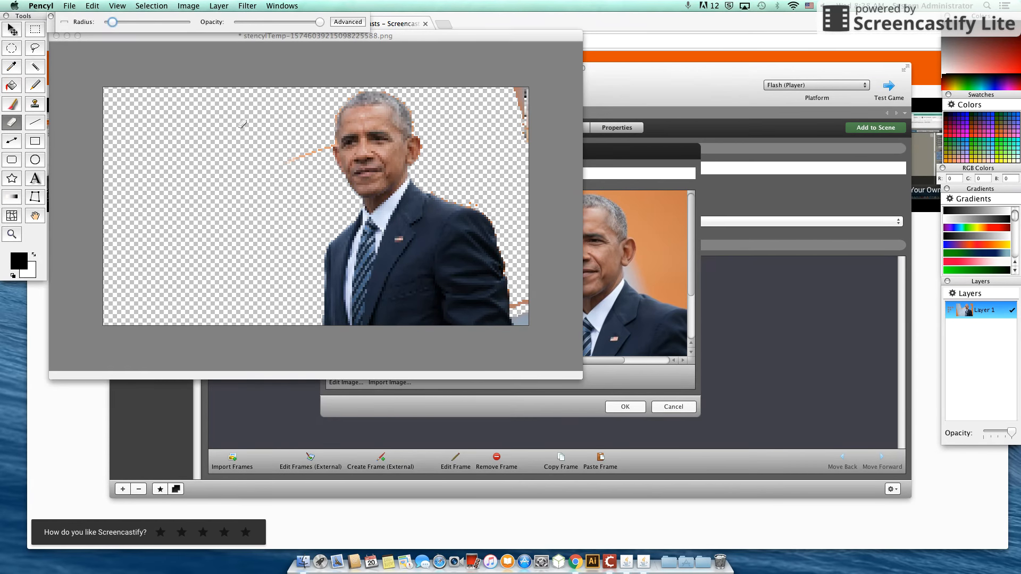
drag(320, 146, 287, 158)
key(super+z)
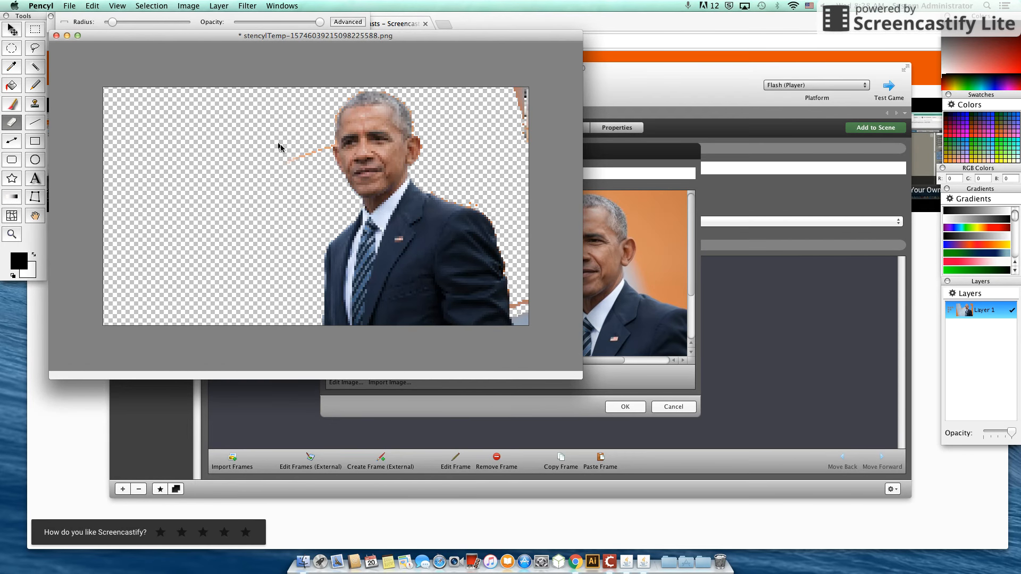
drag(322, 150, 273, 146)
drag(515, 101, 523, 105)
Set the eraser to its smallest radius and erase the remnants in the image's lower-right corner.
drag(112, 24, 105, 24)
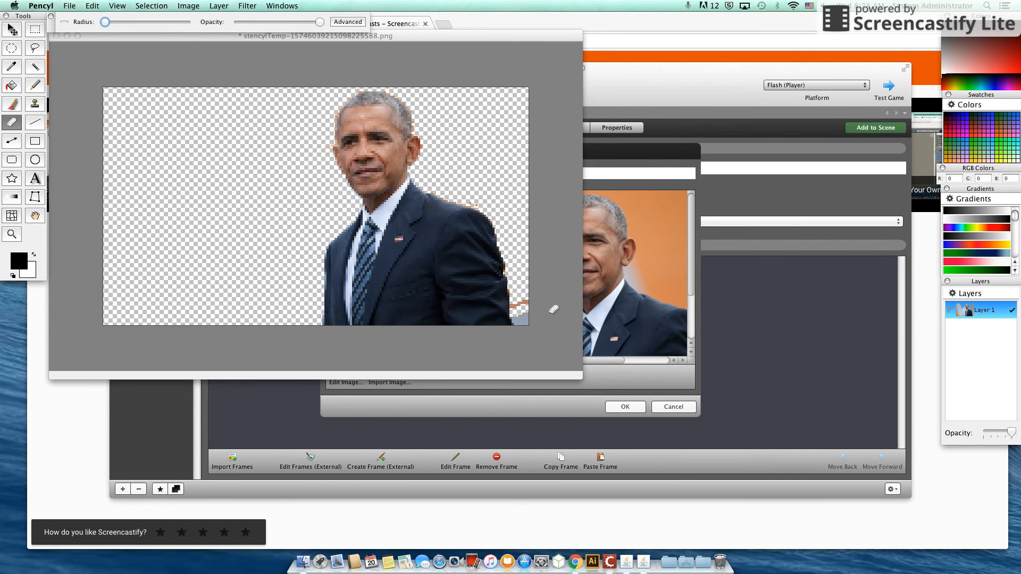
click(529, 297)
drag(520, 327, 524, 303)
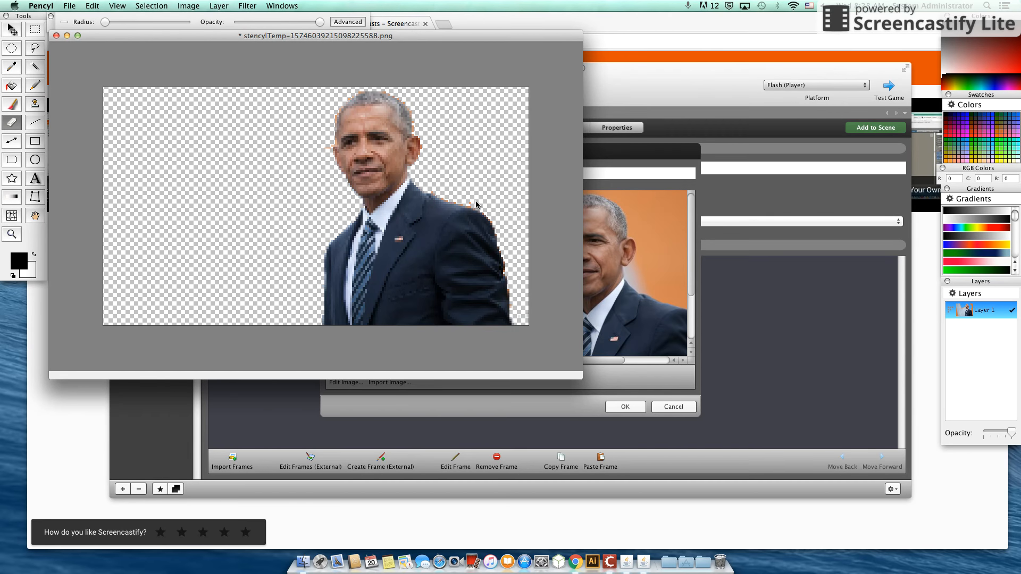
click(36, 68)
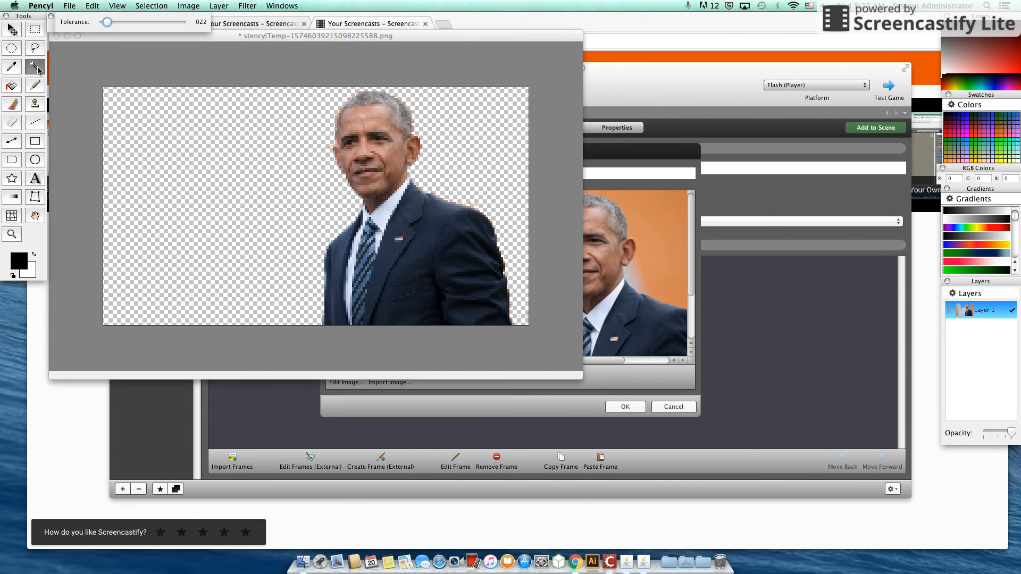
click(35, 30)
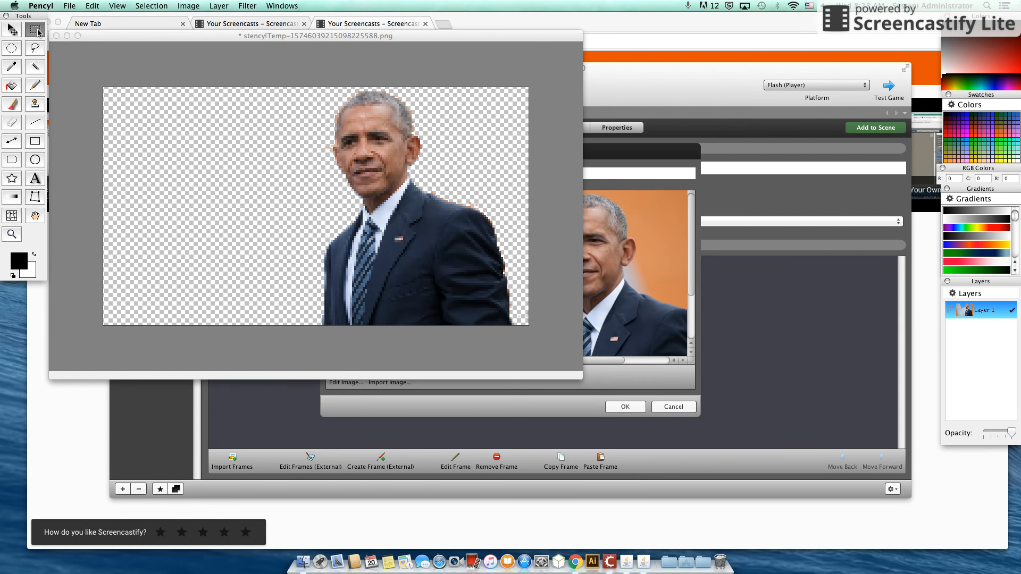
click(39, 70)
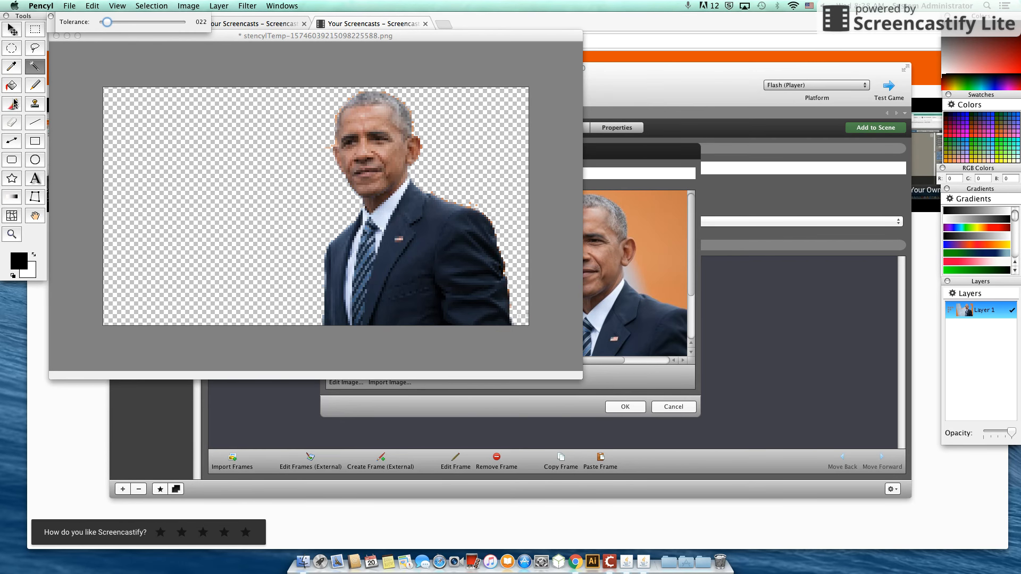
click(38, 33)
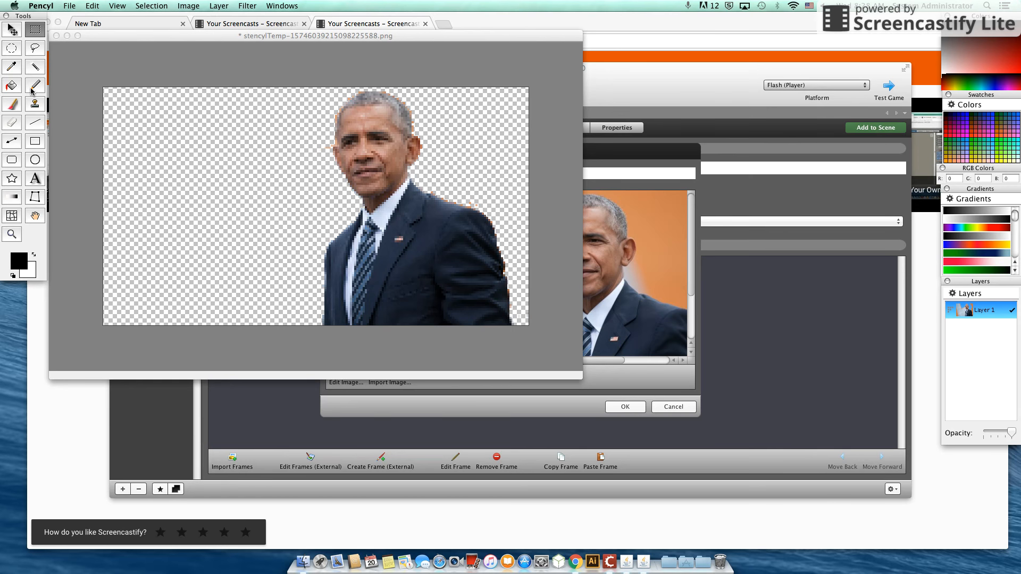
click(15, 124)
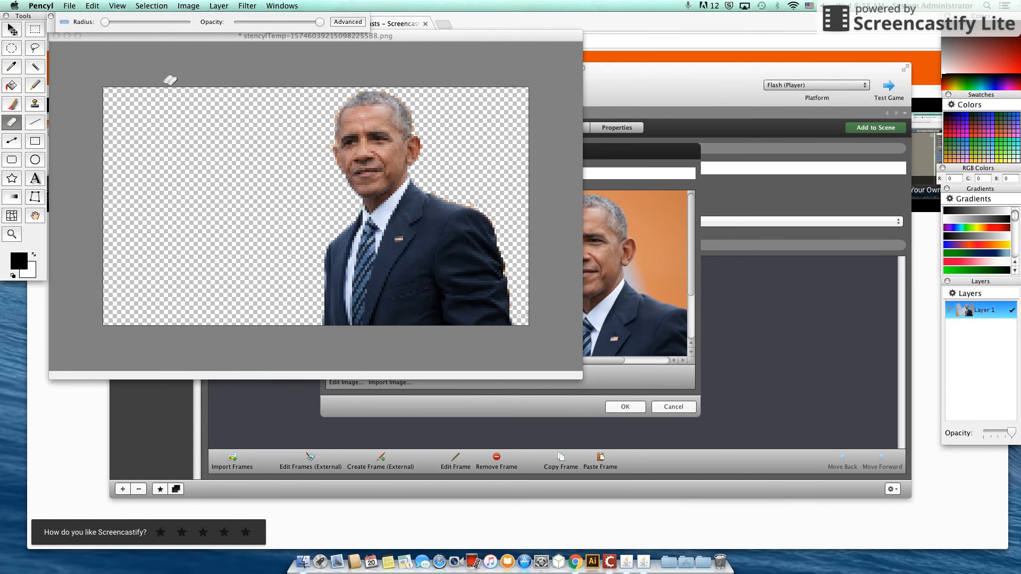
Save the image with its background removed.
click(71, 5)
click(101, 80)
Crop the image to a rectangular selection around the man and save it.
click(118, 5)
click(142, 29)
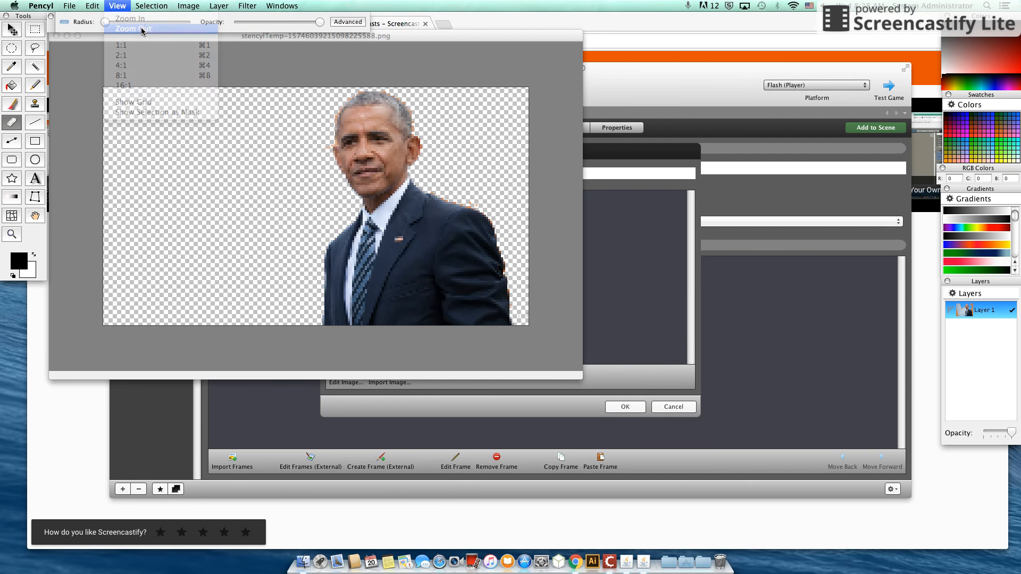
click(118, 5)
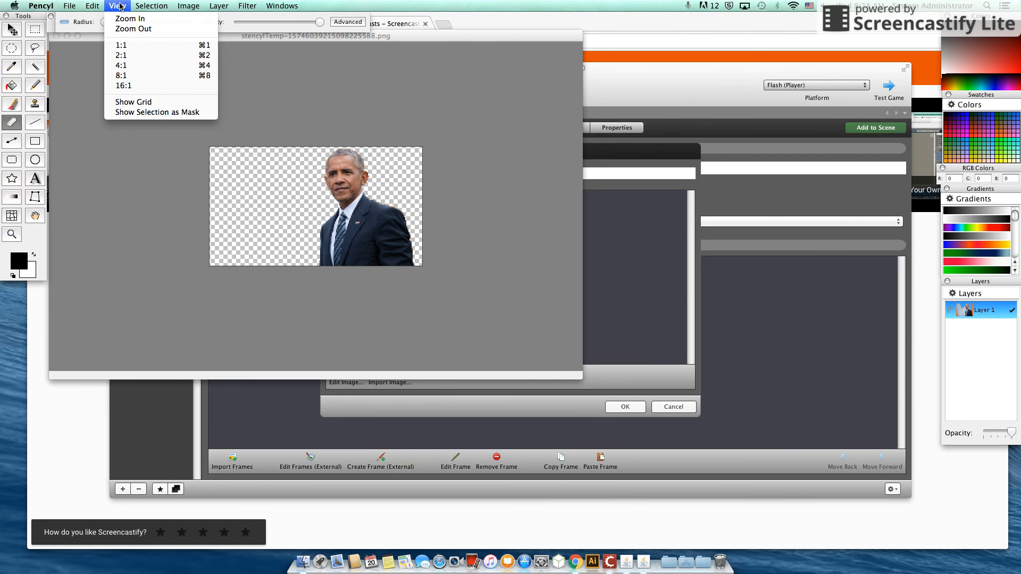
click(134, 29)
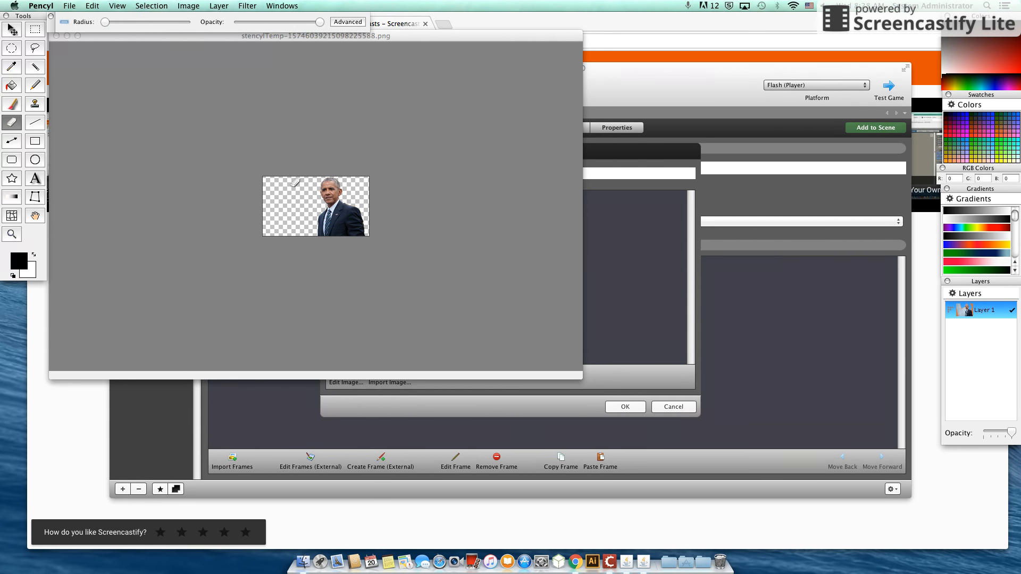
click(186, 6)
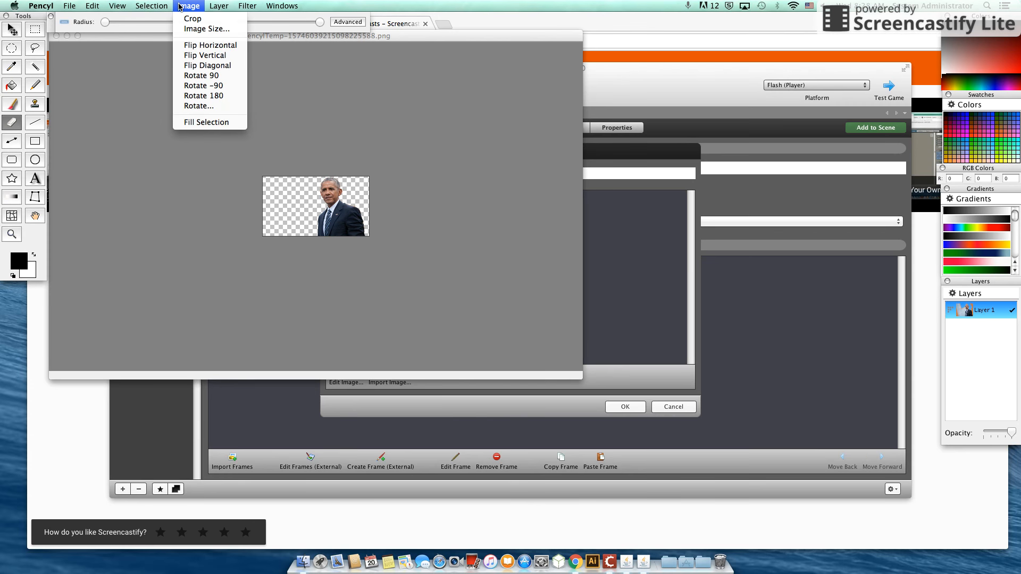
click(202, 20)
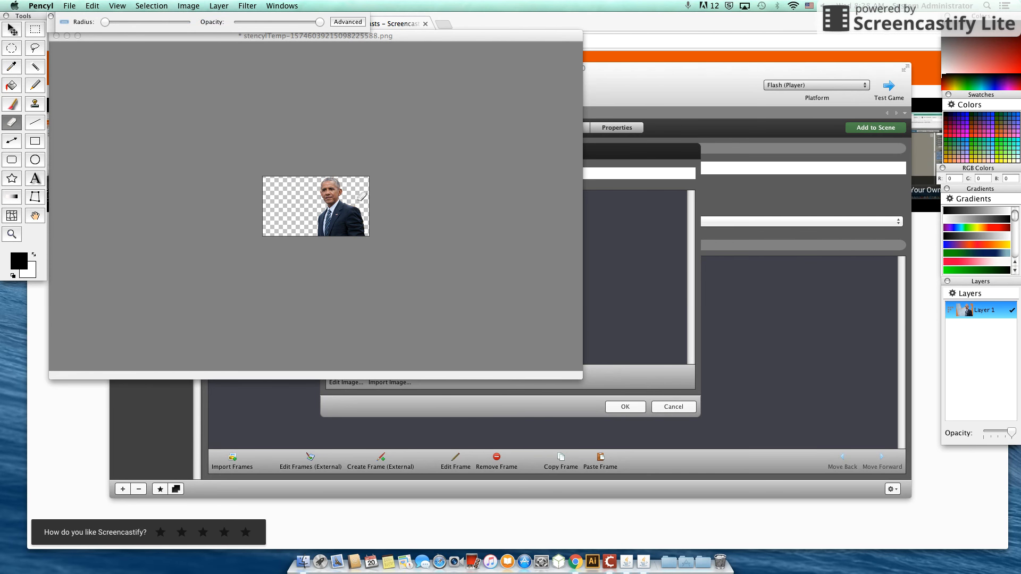
click(34, 32)
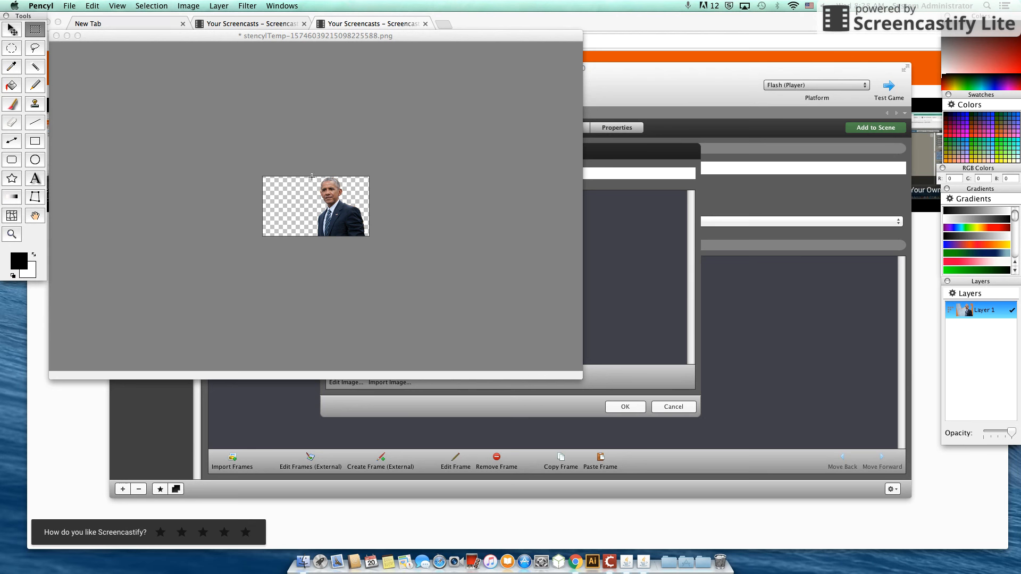
mouse_move(312, 178)
mouse_down()
mouse_move(334, 211)
mouse_move(391, 253)
mouse_up()
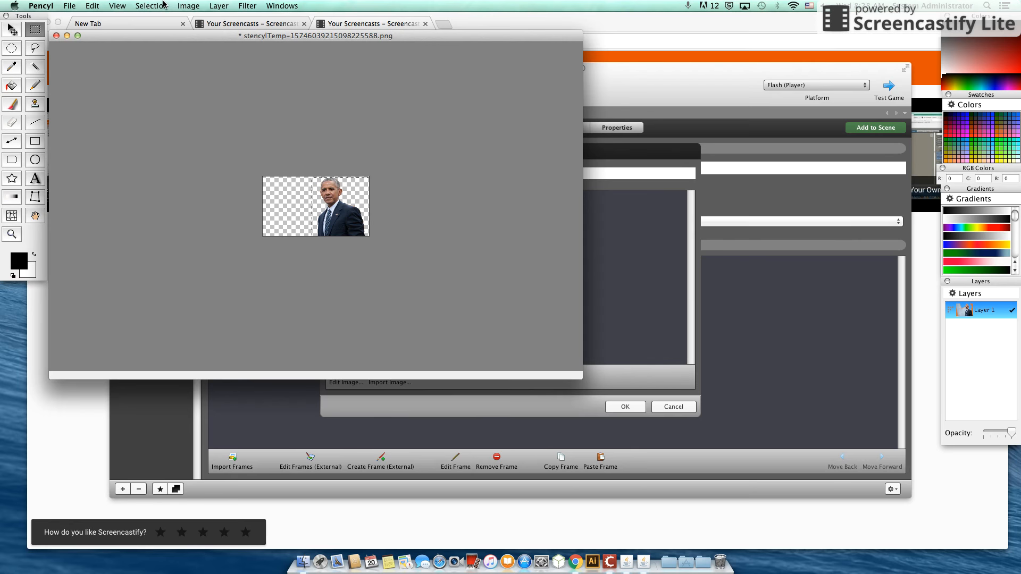
click(188, 5)
click(194, 30)
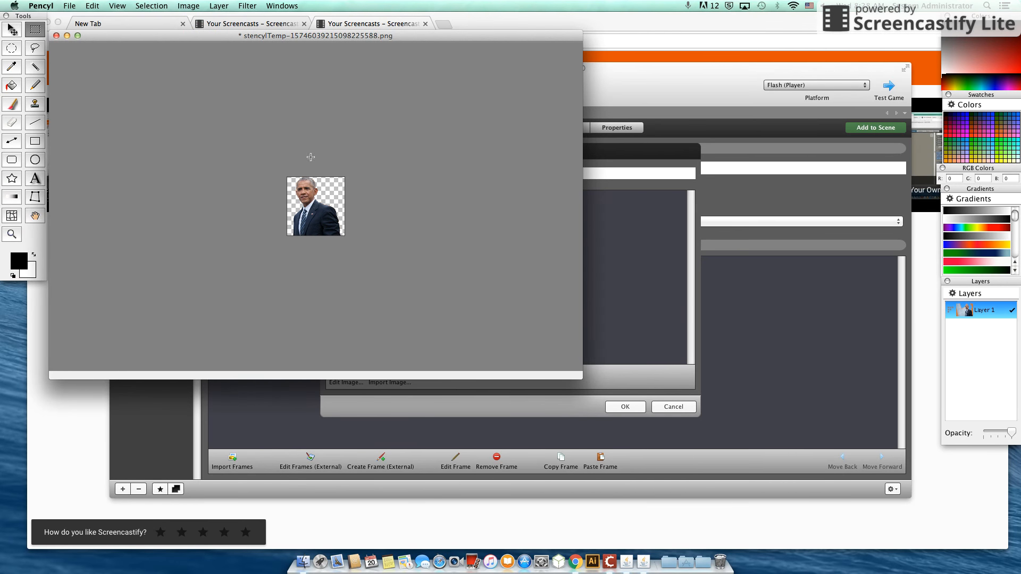
click(70, 6)
click(103, 85)
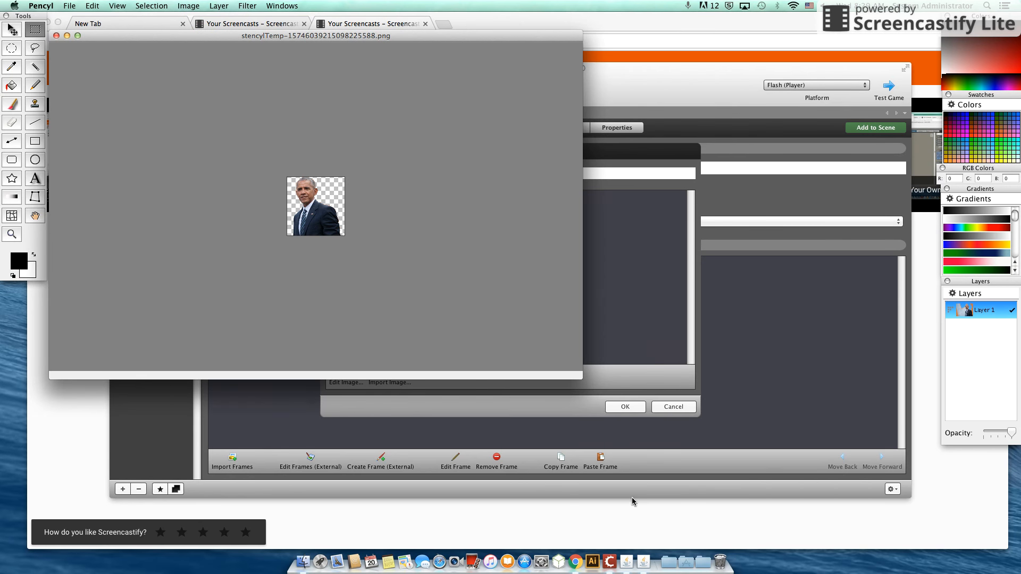